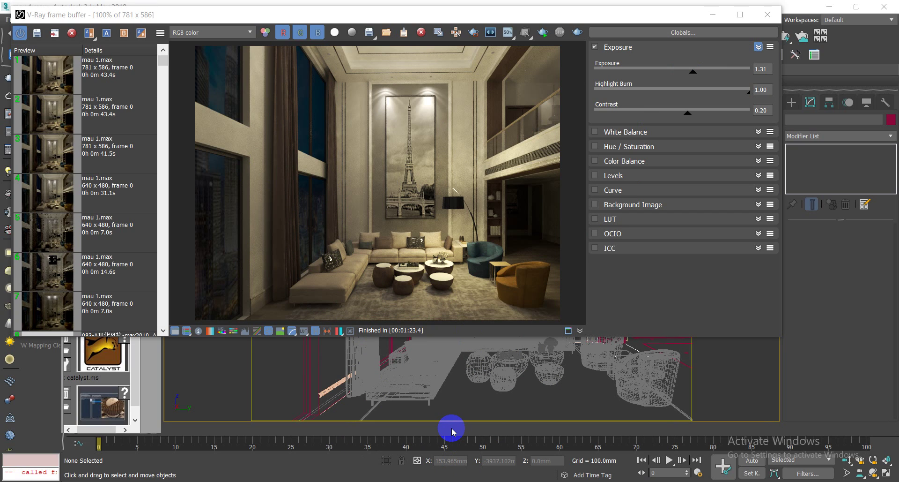
# Move the V-Ray frame buffer aside and close it
pyautogui.moveTo(532, 15); pyautogui.dragTo(484, 48)
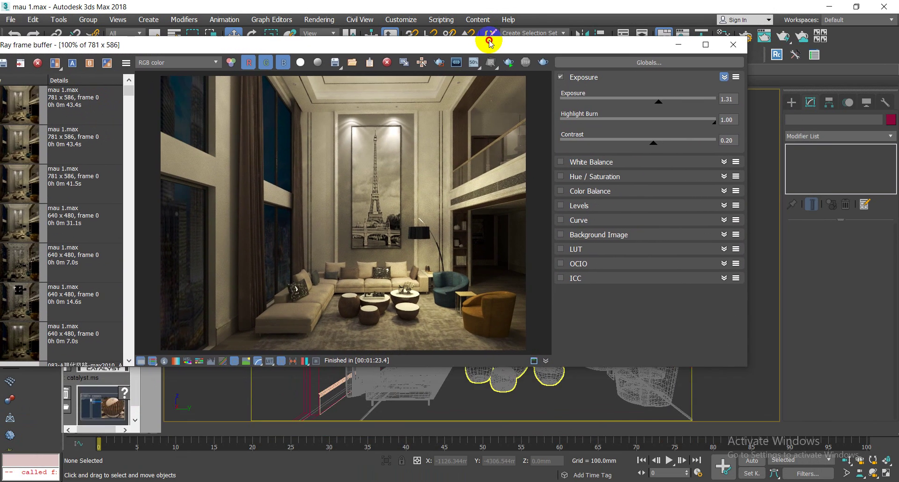
pyautogui.moveTo(484, 48); pyautogui.dragTo(495, 44)
pyautogui.click(734, 45)
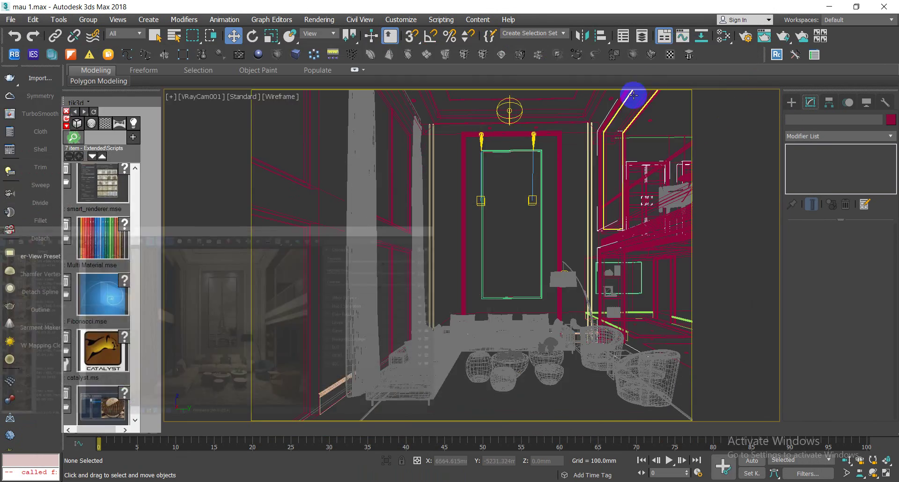
# Switch the camera view to Default Shading, select the rug, and open the Slate Material Editor
pyautogui.click(466, 249)
pyautogui.press('F3')
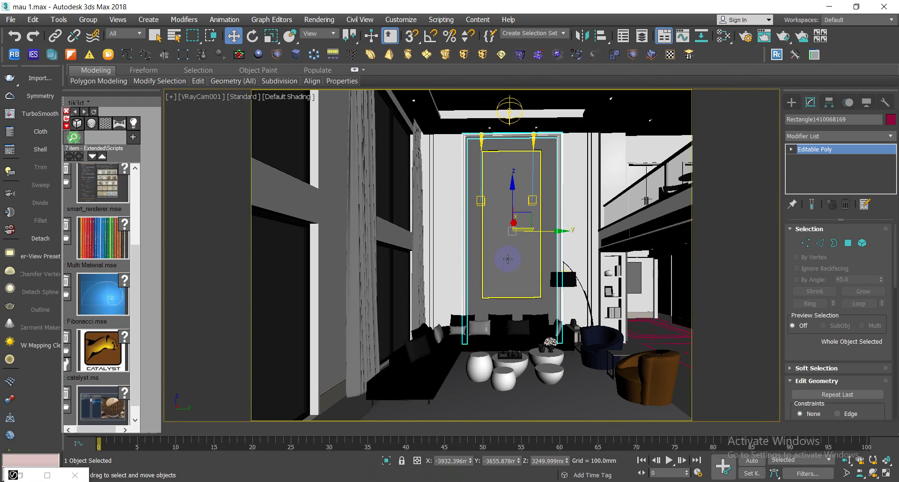
pyautogui.hotkey('ctrl', 'z')
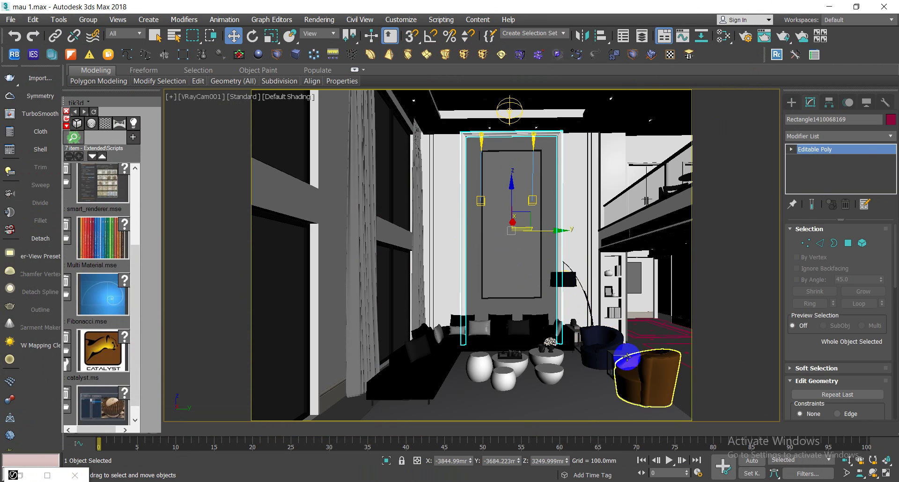
pyautogui.click(576, 387)
pyautogui.press('m')
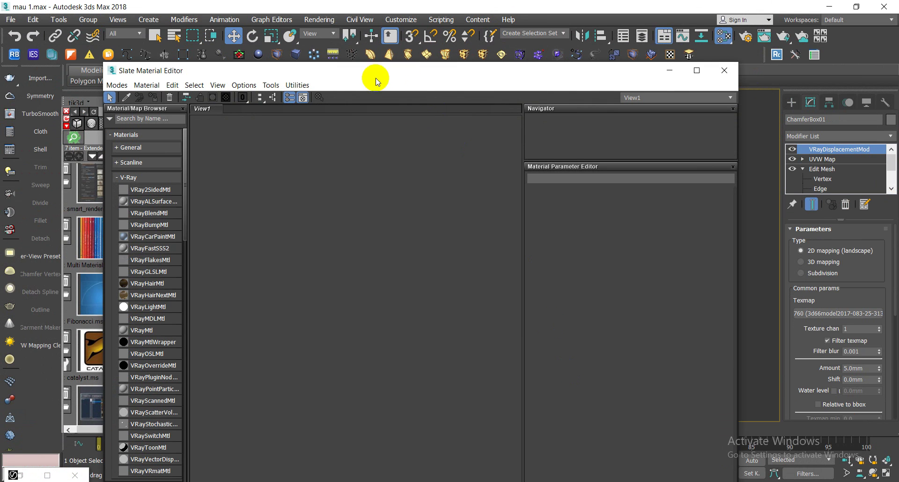
# Pick the curtain and floor materials from the scene into the Slate View1 graph
pyautogui.moveTo(357, 80); pyautogui.dragTo(703, 88)
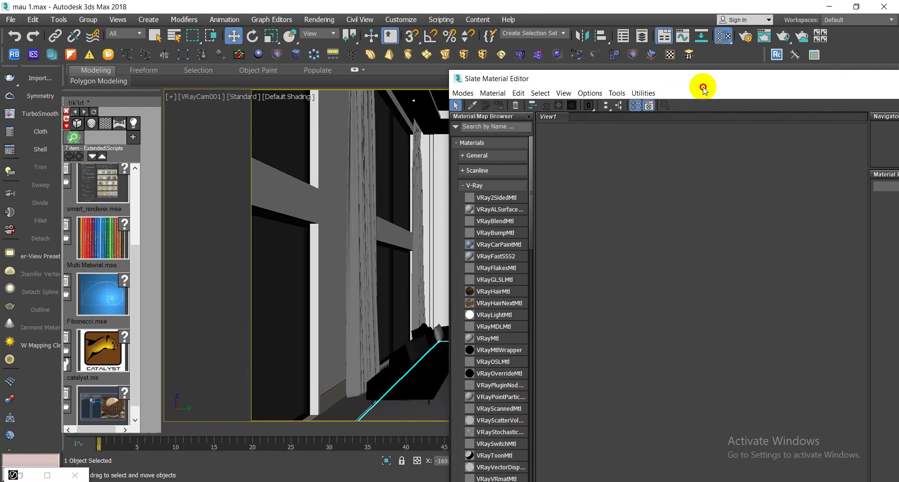
pyautogui.click(474, 108)
pyautogui.click(367, 151)
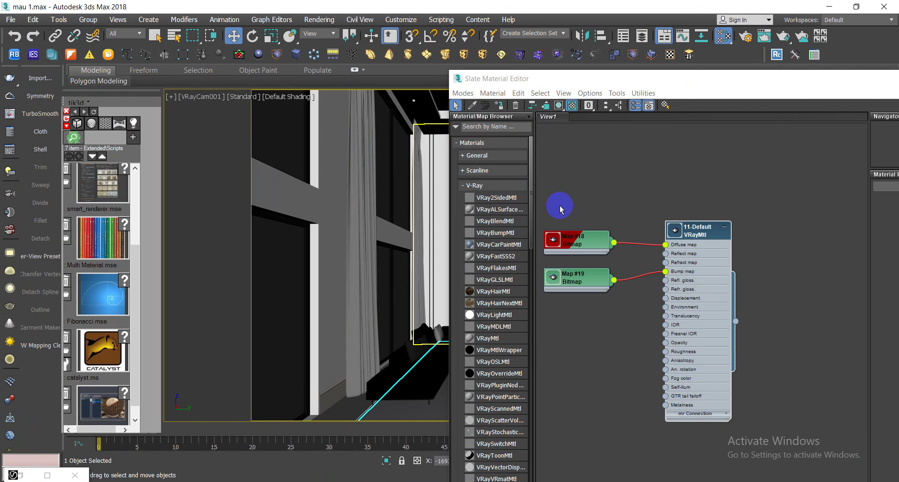
pyautogui.click(391, 390)
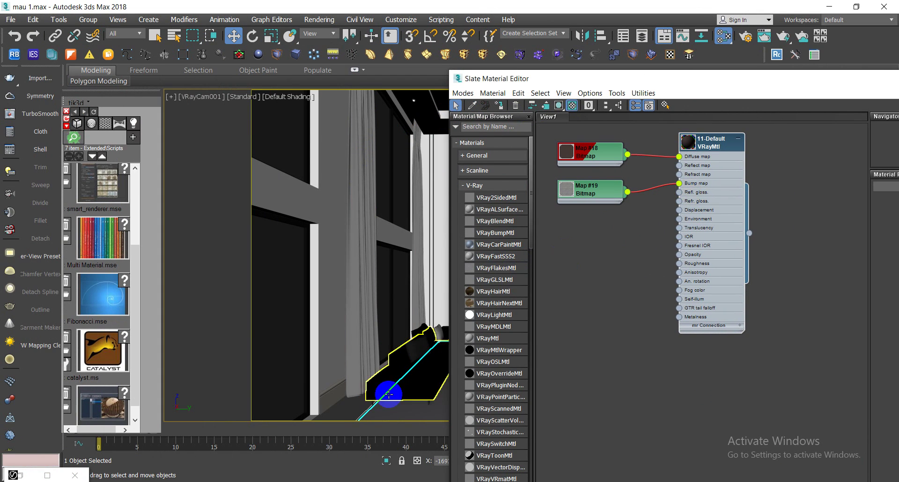
pyautogui.moveTo(599, 86); pyautogui.dragTo(811, 67)
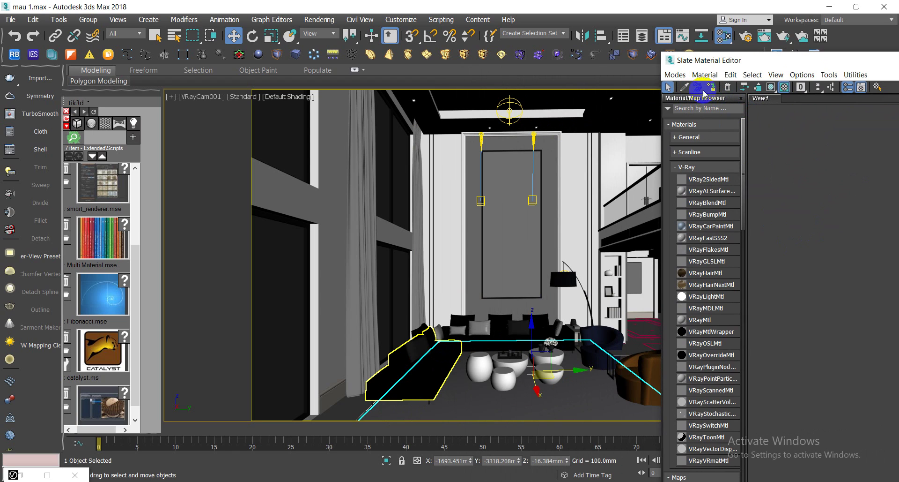
pyautogui.click(609, 208)
pyautogui.click(477, 399)
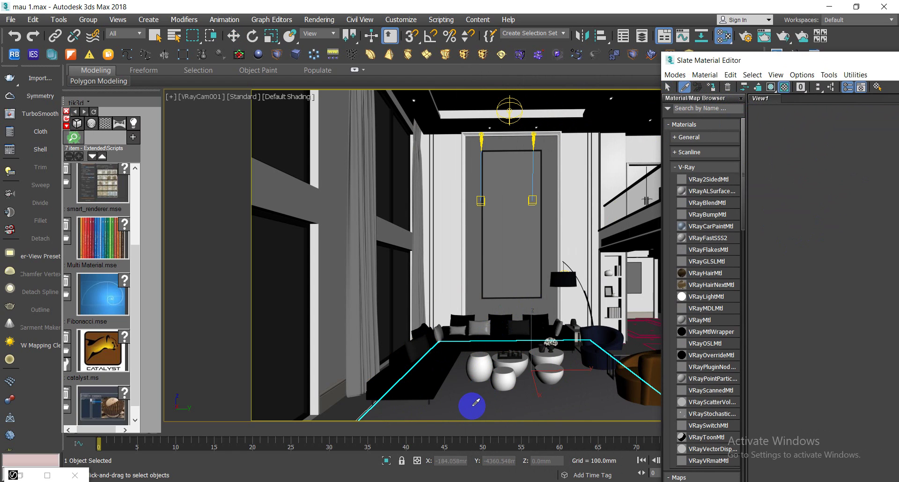
# Center the 11-Default node tree in View1, apart from 2-Default
pyautogui.moveTo(730, 65)
pyautogui.mouseDown()
pyautogui.moveTo(498, 82)
pyautogui.moveTo(232, 78)
pyautogui.mouseUp()
pyautogui.moveTo(461, 249); pyautogui.dragTo(501, 249, button='middle')
pyautogui.scroll(-2, 496, 243)
pyautogui.scroll(-2, 490, 253)
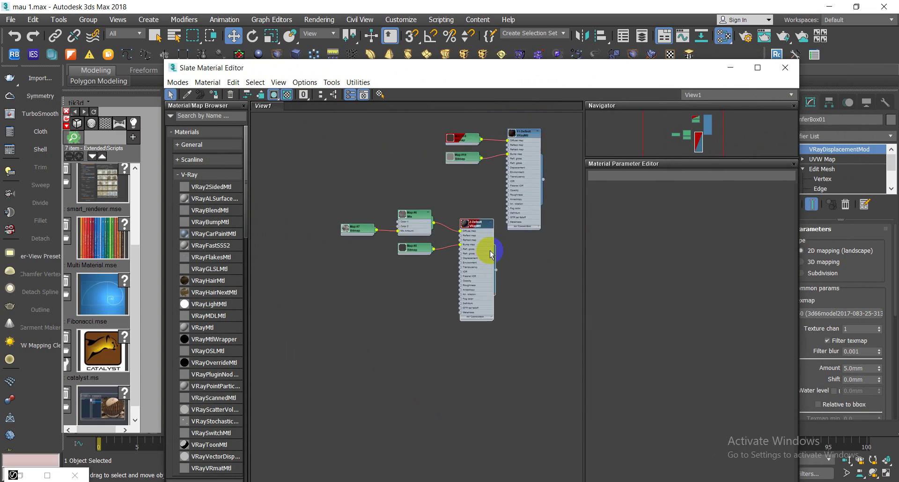
pyautogui.moveTo(483, 245); pyautogui.dragTo(496, 295, button='middle')
pyautogui.scroll(2, 514, 231)
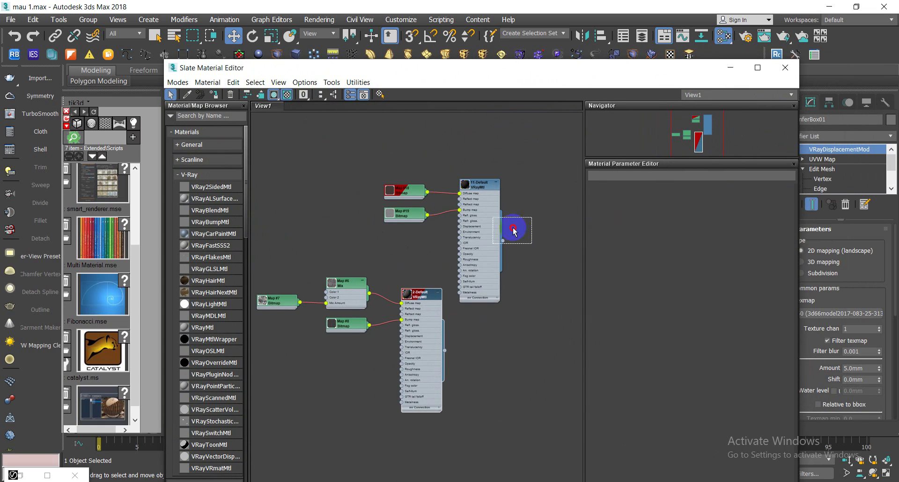
pyautogui.moveTo(496, 202); pyautogui.dragTo(481, 291, button='middle')
pyautogui.moveTo(470, 277); pyautogui.dragTo(418, 150)
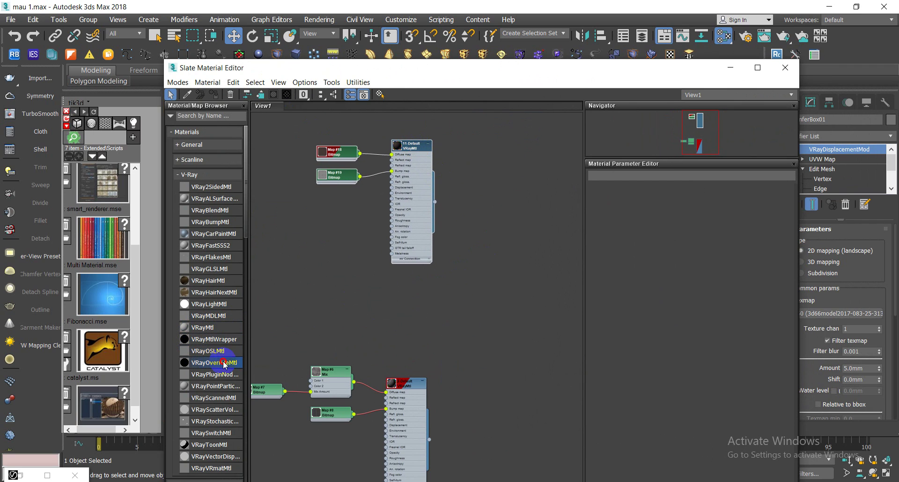
# Add a VRayOverrideMtl node, Material #45, to View1
pyautogui.moveTo(224, 363); pyautogui.dragTo(517, 155)
pyautogui.scroll(3, 442, 159)
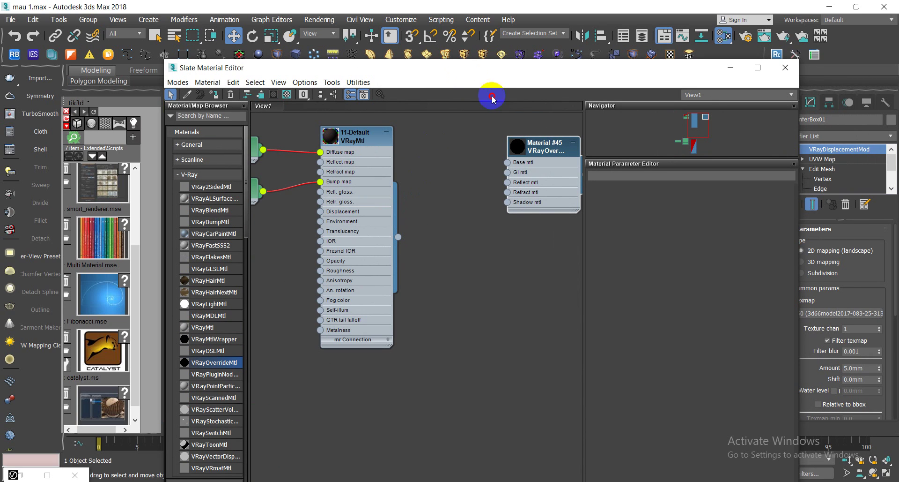
pyautogui.moveTo(424, 71)
pyautogui.mouseDown()
pyautogui.moveTo(471, 313)
pyautogui.moveTo(445, 354)
pyautogui.mouseUp()
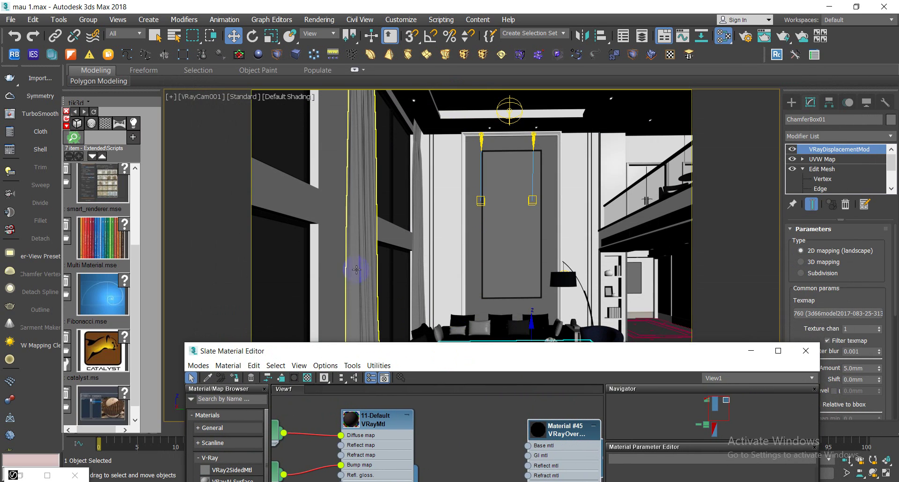
# Select both curtains and assign Material #45 to them
pyautogui.click(358, 257)
pyautogui.keyDown('ctrl'); pyautogui.click(416, 257); pyautogui.keyUp('ctrl')
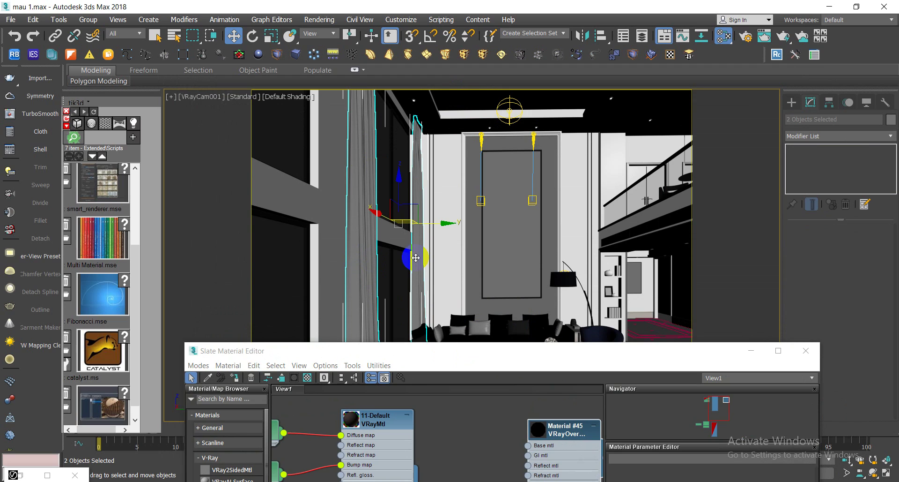
pyautogui.moveTo(510, 351); pyautogui.dragTo(446, 189)
pyautogui.doubleClick(511, 273)
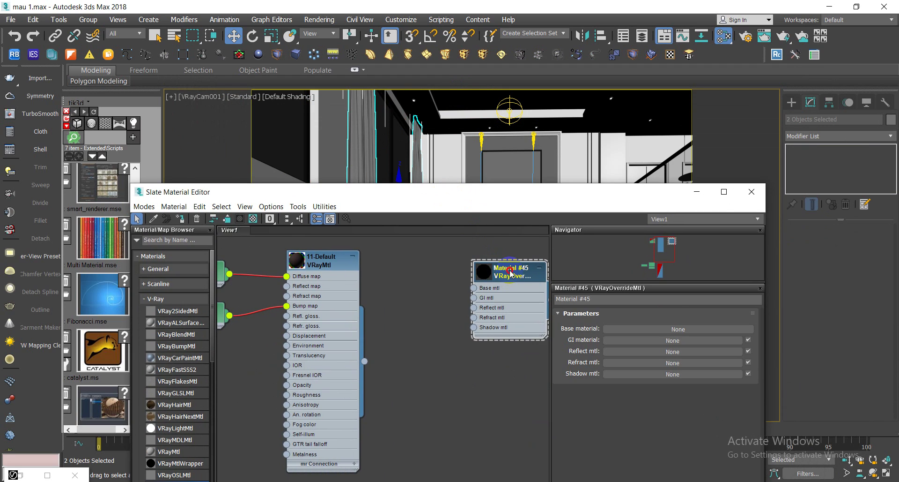
pyautogui.click(185, 220)
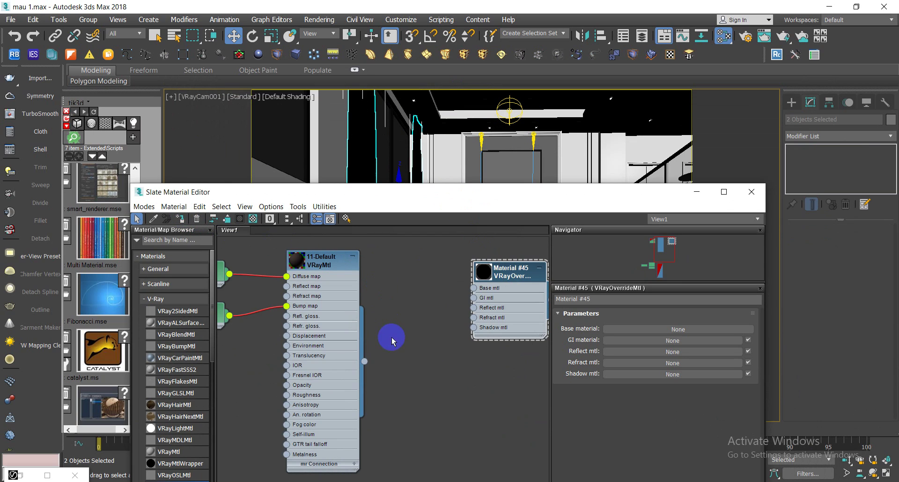
# Wire 11-Default into Material #45's Base mtl slot and add a new VRayMtl node
pyautogui.moveTo(366, 364); pyautogui.dragTo(474, 289)
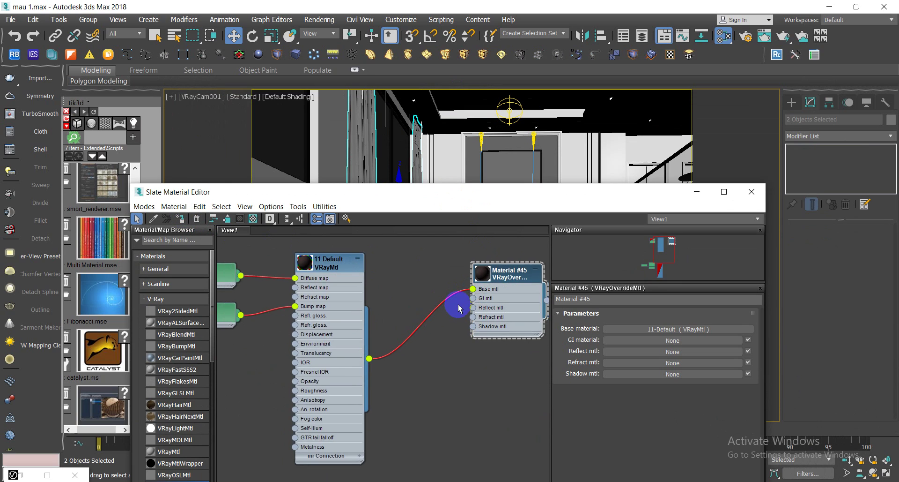
pyautogui.scroll(-2, 463, 303)
pyautogui.moveTo(468, 302); pyautogui.dragTo(439, 270, button='middle')
pyautogui.press('l')
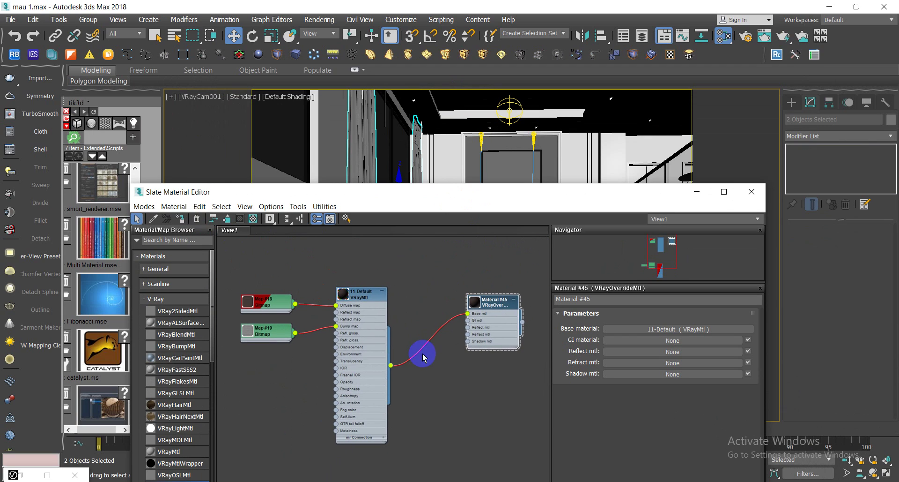
pyautogui.moveTo(363, 300); pyautogui.dragTo(380, 261)
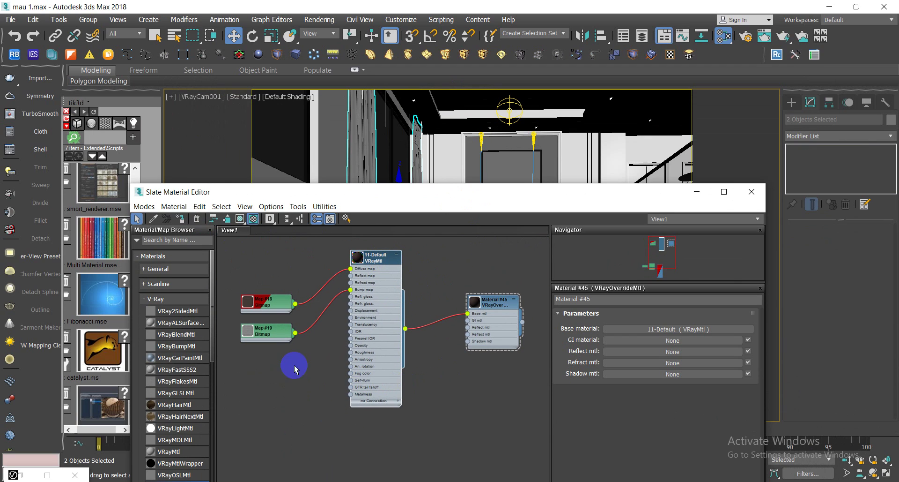
pyautogui.moveTo(174, 453); pyautogui.dragTo(440, 387)
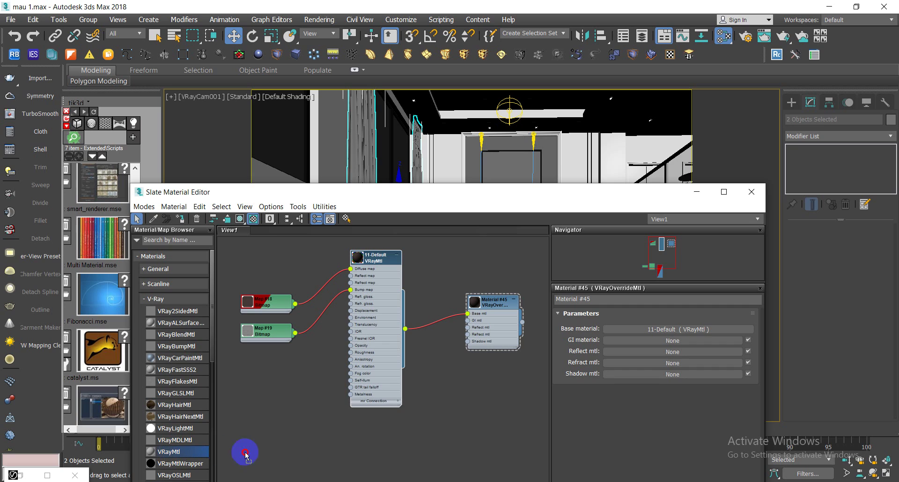
# Connect the new VRayMtl, Material #46, to Material #45's GI mtl input
pyautogui.scroll(2, 448, 401)
pyautogui.scroll(-2, 448, 401)
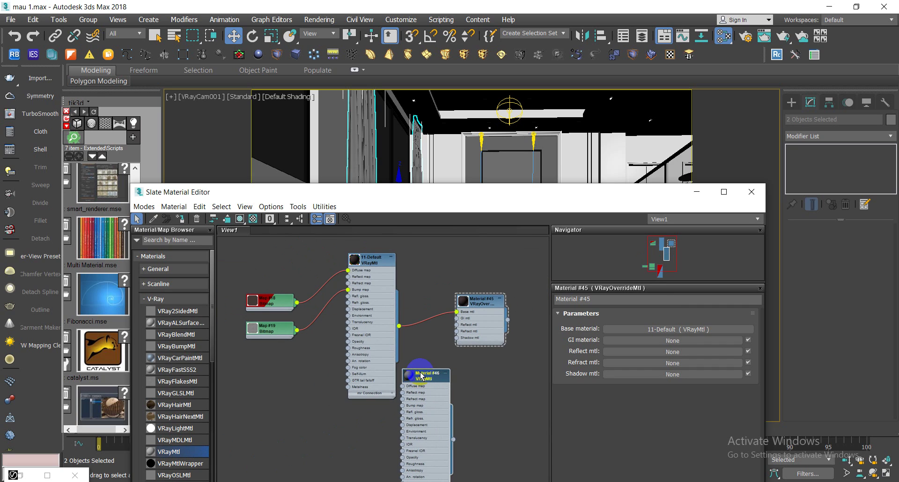
pyautogui.moveTo(373, 261); pyautogui.dragTo(343, 243)
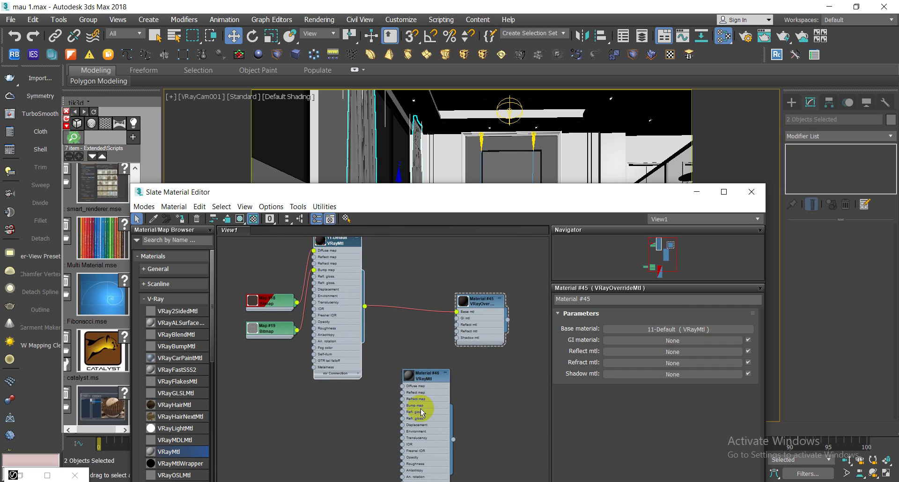
pyautogui.moveTo(453, 439); pyautogui.dragTo(457, 318)
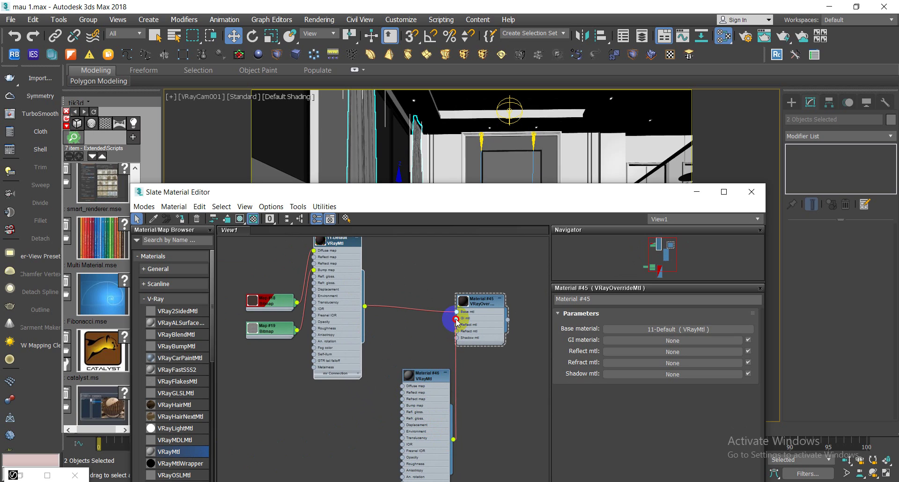
# Rearrange the 11-Default, Map #18/#19 and Material #46 nodes, then open Material #46's parameters
pyautogui.moveTo(436, 380); pyautogui.dragTo(383, 380)
pyautogui.moveTo(445, 394); pyautogui.dragTo(486, 330, button='middle')
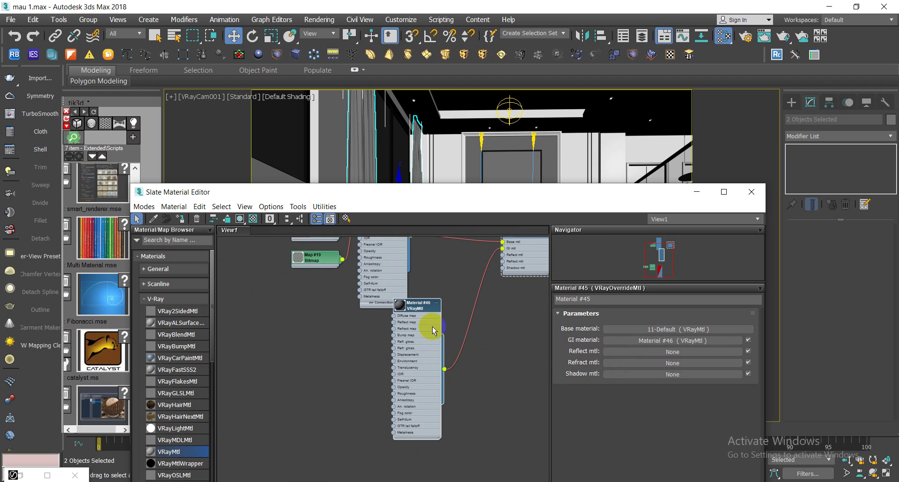
pyautogui.moveTo(434, 329); pyautogui.dragTo(300, 375, button='middle')
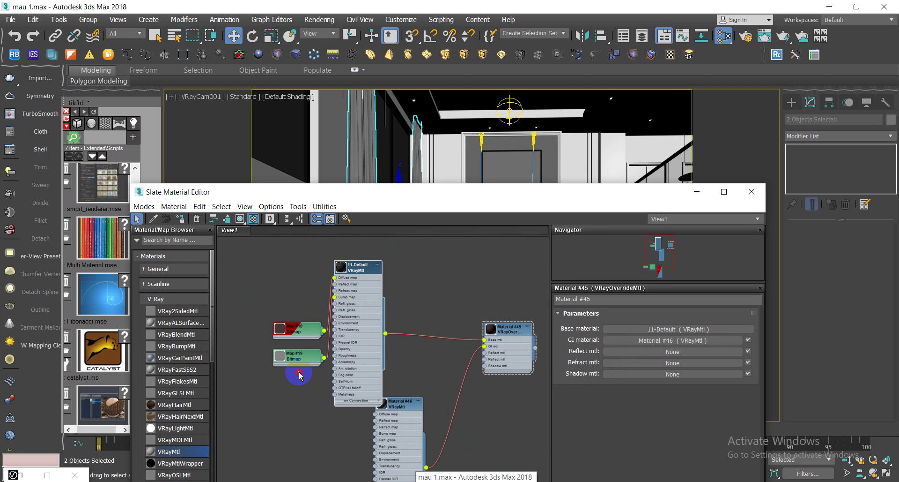
pyautogui.moveTo(295, 356); pyautogui.dragTo(241, 329)
pyautogui.click(360, 264)
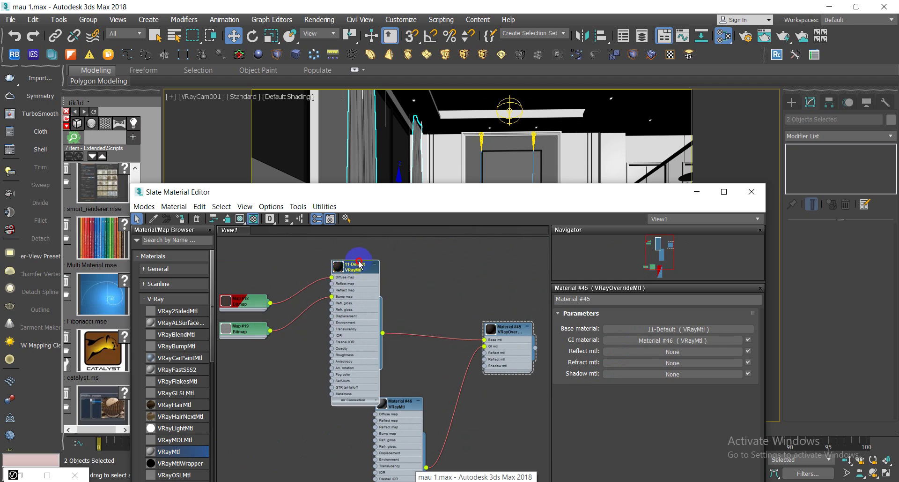
pyautogui.moveTo(359, 263); pyautogui.dragTo(328, 264)
pyautogui.moveTo(400, 404); pyautogui.dragTo(419, 382)
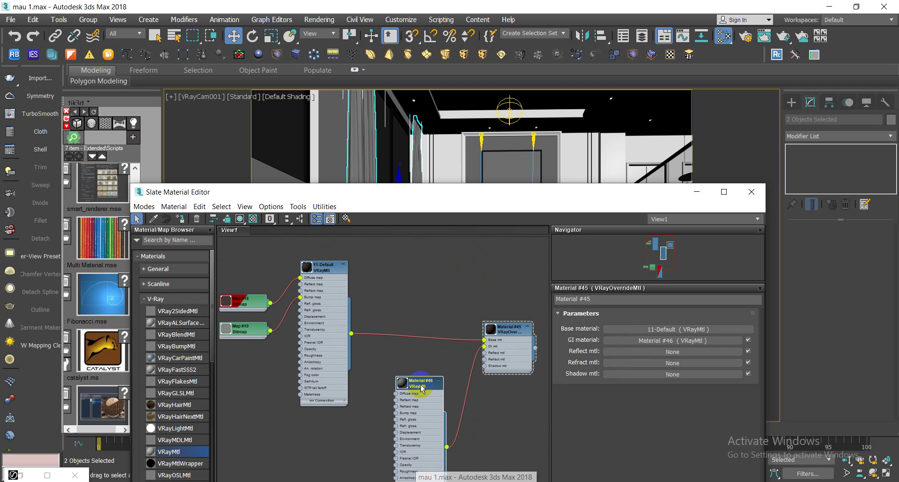
pyautogui.doubleClick(421, 388)
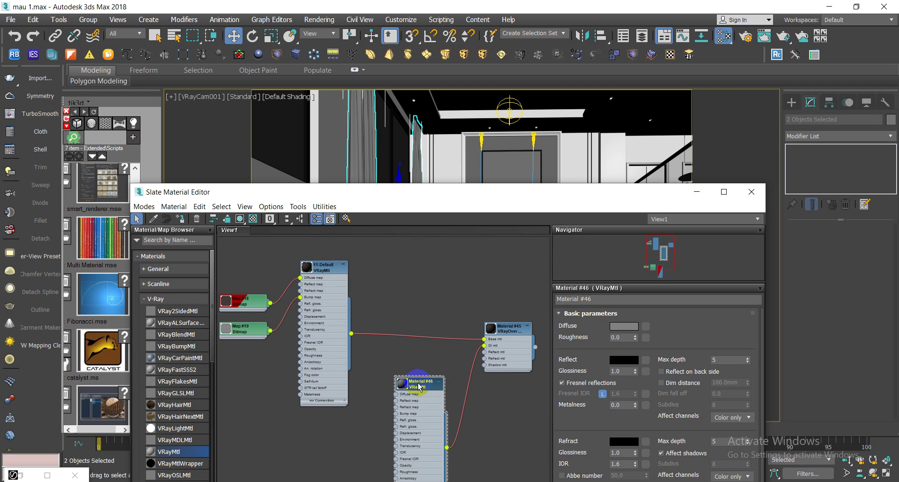
# Set Material #46's diffuse colour to saturated orange, RGB 243, 63, 0
pyautogui.click(627, 331)
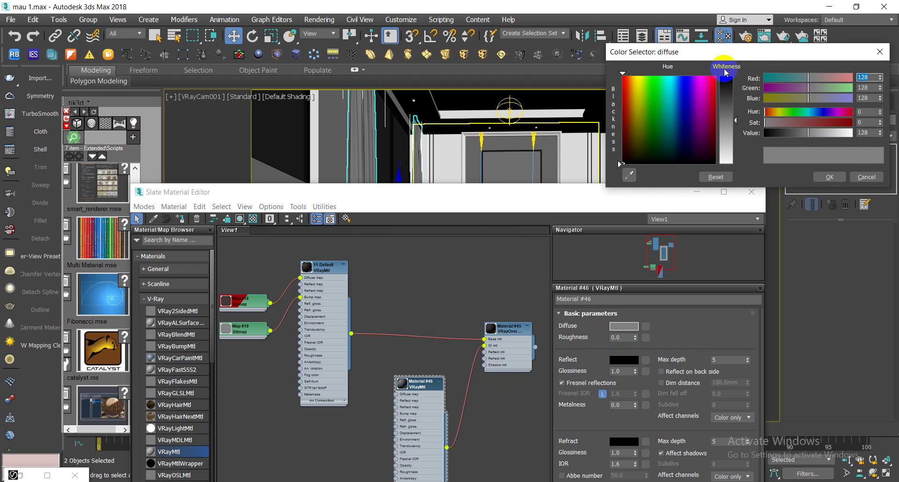
pyautogui.moveTo(739, 135); pyautogui.dragTo(733, 159)
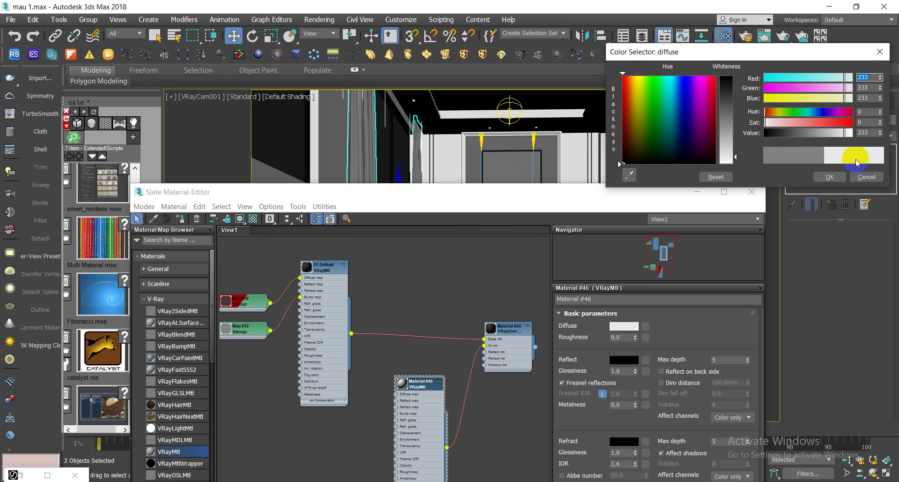
pyautogui.moveTo(629, 88); pyautogui.dragTo(628, 83)
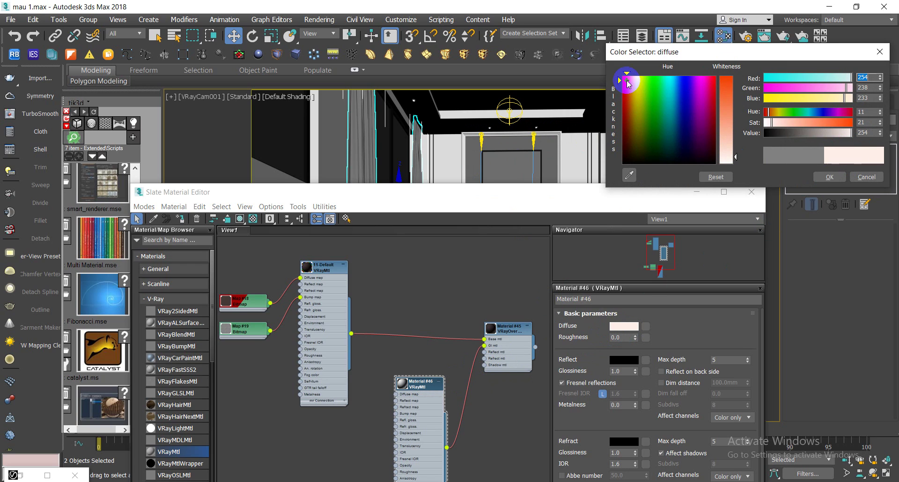
pyautogui.moveTo(725, 94); pyautogui.dragTo(724, 74)
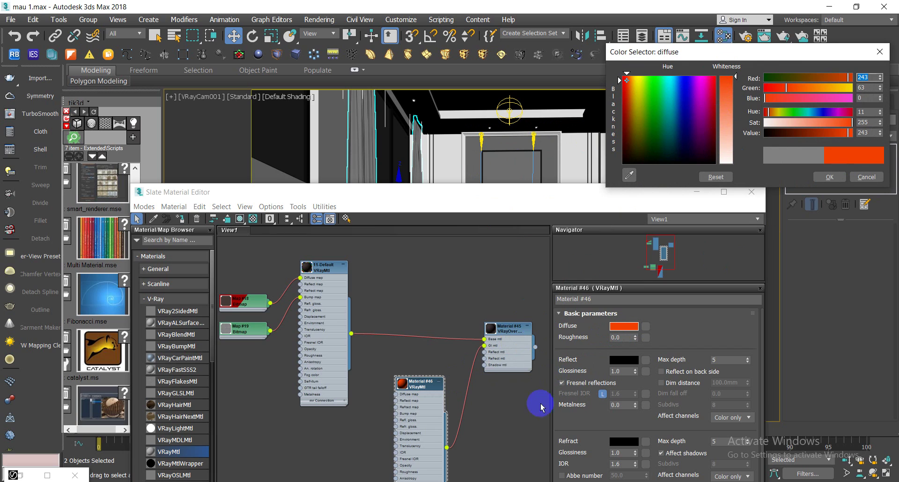
pyautogui.click(455, 416)
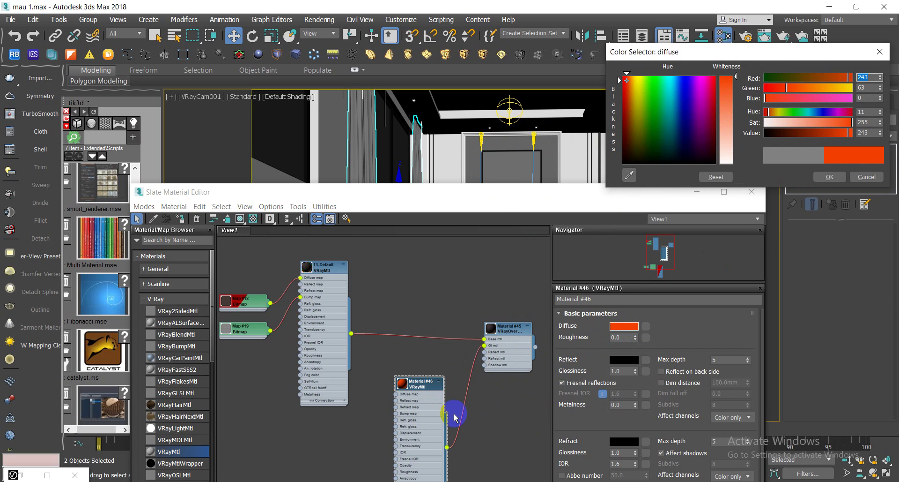
pyautogui.click(830, 177)
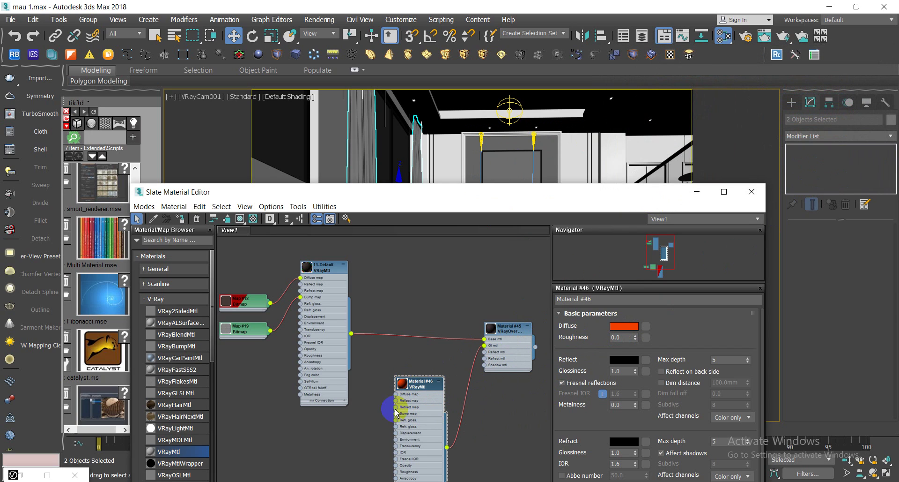
# Select Material #45 and bring back the V-Ray frame buffer with the last render
pyautogui.click(486, 341)
pyautogui.click(332, 226)
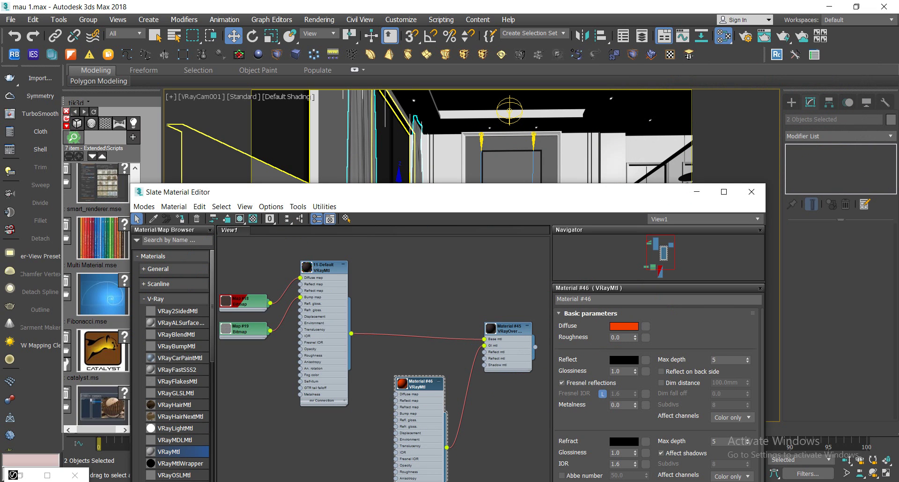
pyautogui.click(9, 131)
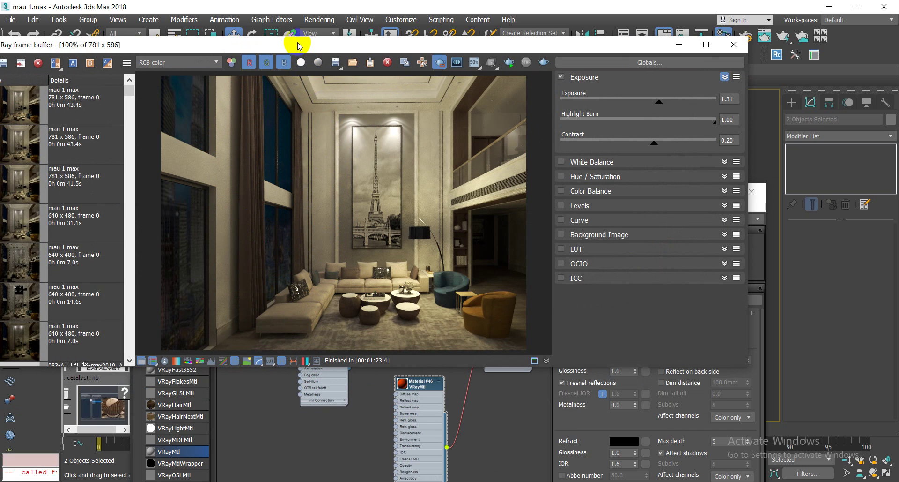
# Enable Region render and draw a region fully covering the left curtains
pyautogui.moveTo(281, 124); pyautogui.dragTo(242, 92)
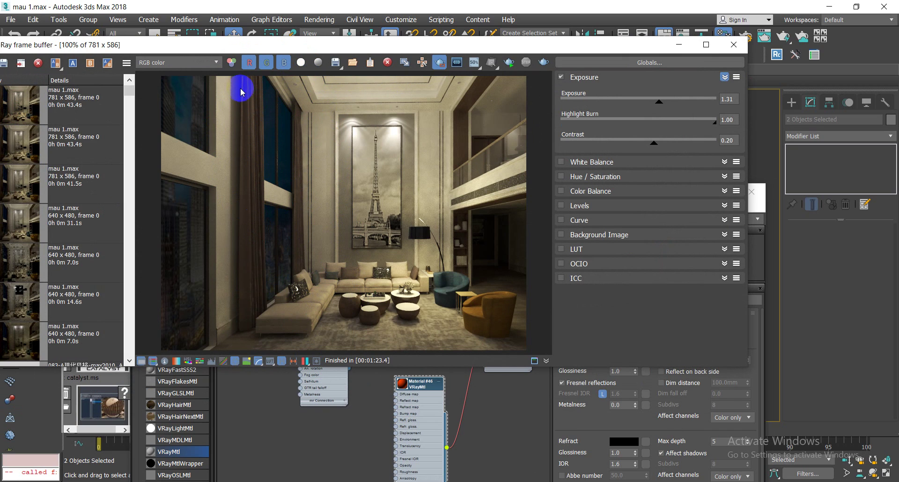
pyautogui.click(398, 70)
pyautogui.moveTo(233, 77); pyautogui.dragTo(323, 344)
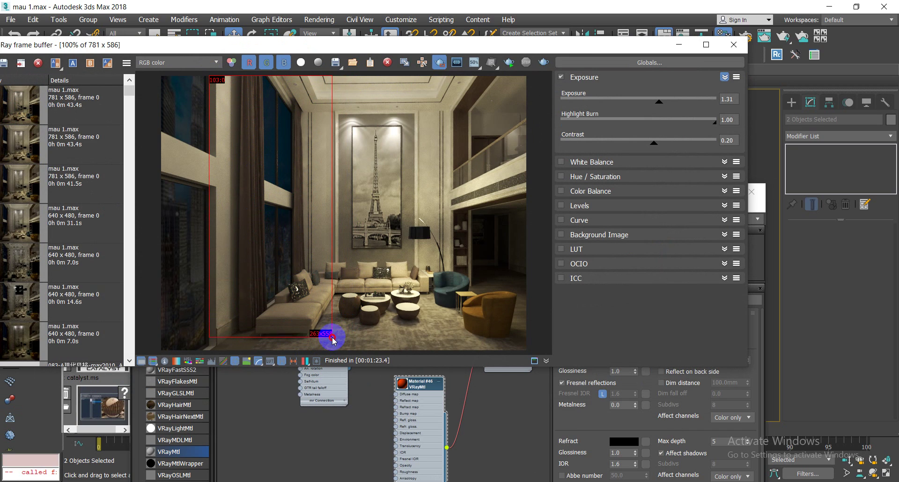
pyautogui.moveTo(210, 78); pyautogui.dragTo(325, 346)
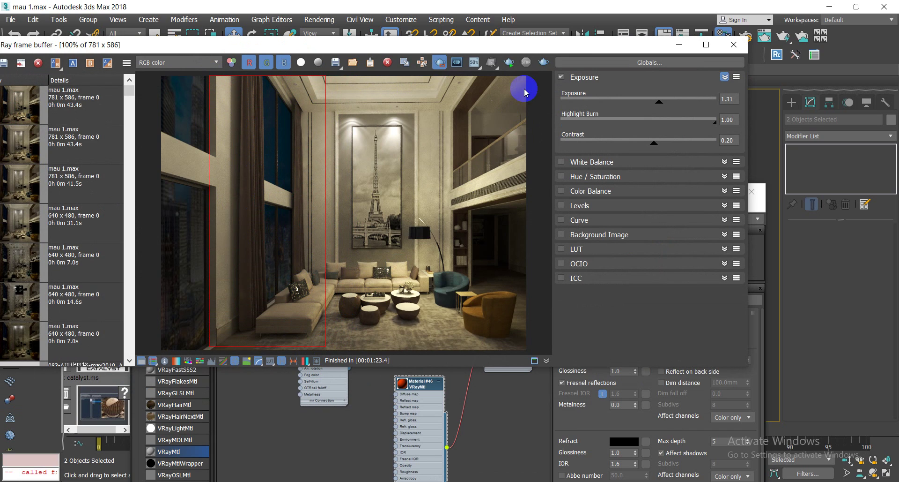
# Render the curtain region with the orange GI material, stopping it after about 30 seconds
pyautogui.click(509, 62)
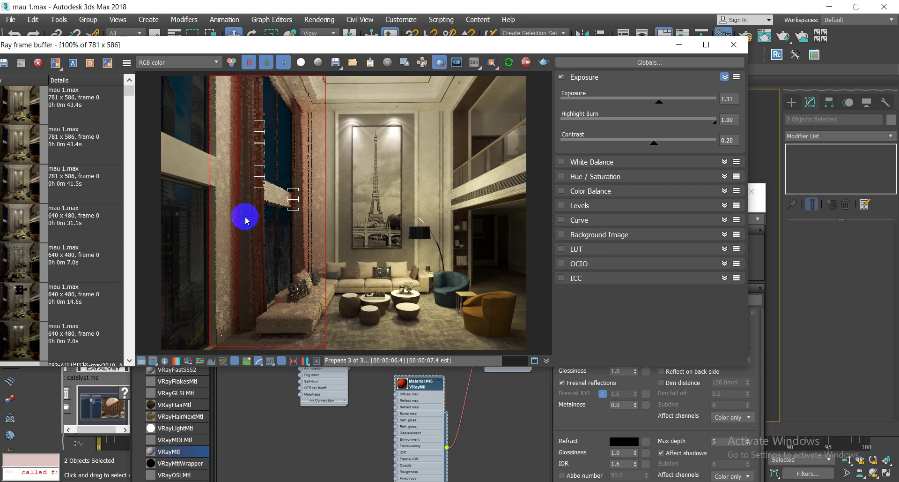
pyautogui.moveTo(182, 48); pyautogui.dragTo(249, 42)
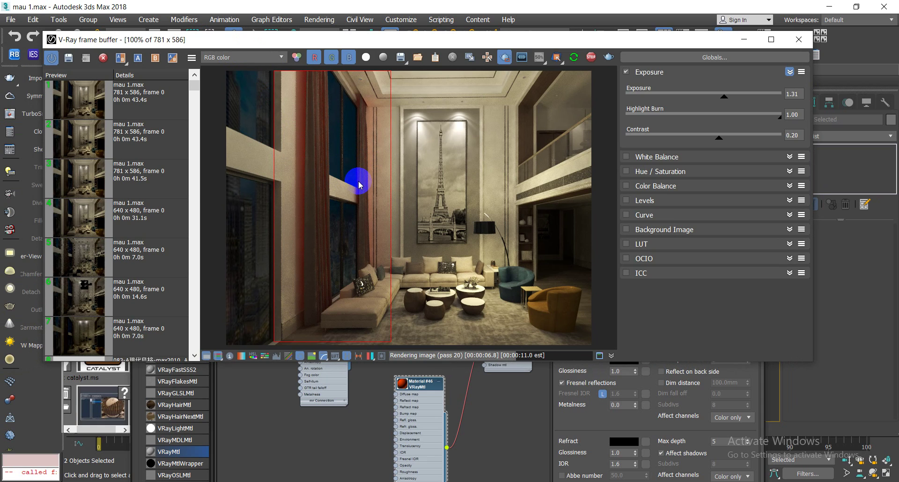
pyautogui.click(591, 57)
pyautogui.moveTo(412, 77); pyautogui.dragTo(402, 108)
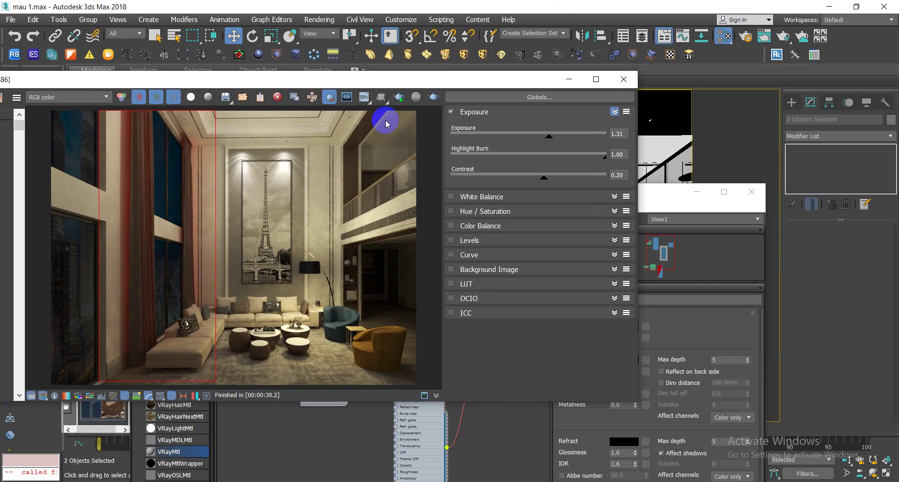
# Recolour Material #46's diffuse to near-white RGB 248, 247, 247, then raise the frame buffer
pyautogui.moveTo(467, 80); pyautogui.dragTo(322, 101)
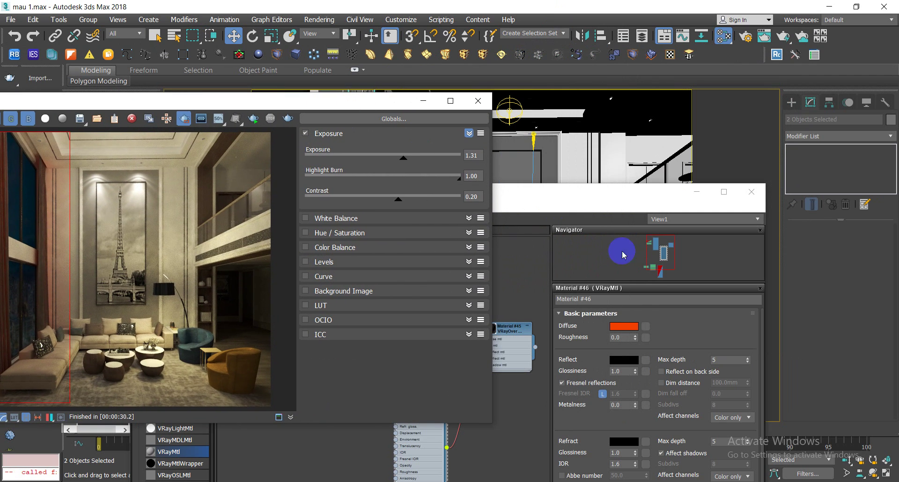
pyautogui.click(624, 325)
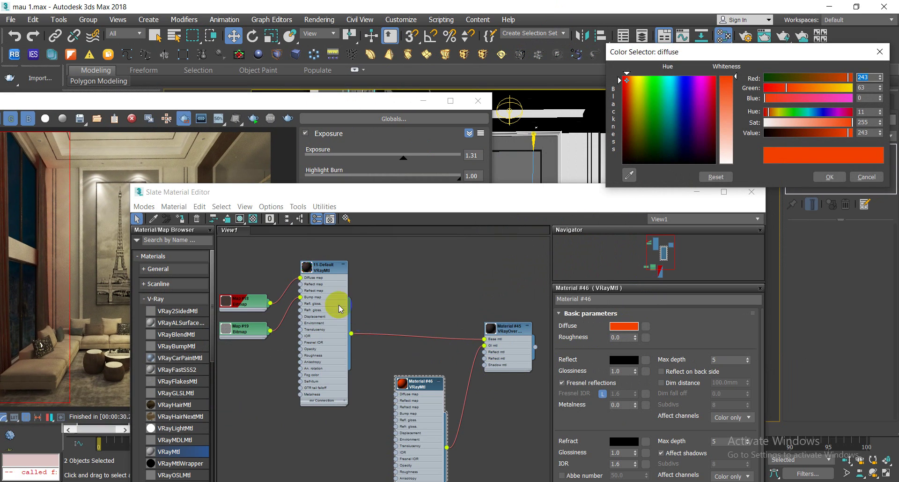
pyautogui.click(383, 378)
pyautogui.moveTo(736, 81); pyautogui.dragTo(728, 162)
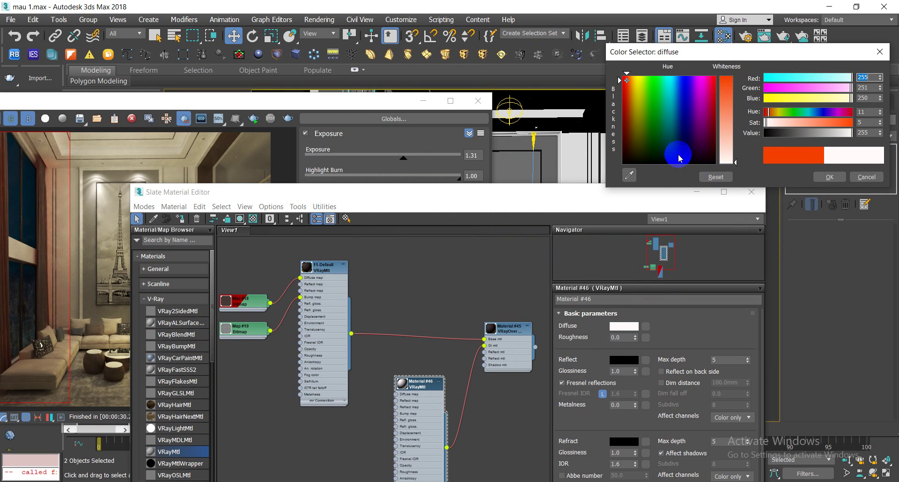
pyautogui.click(573, 219)
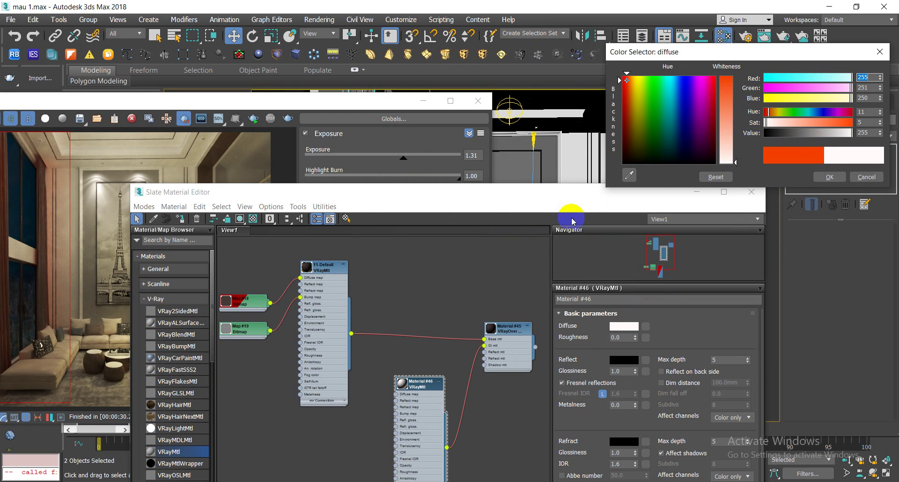
pyautogui.click(823, 132)
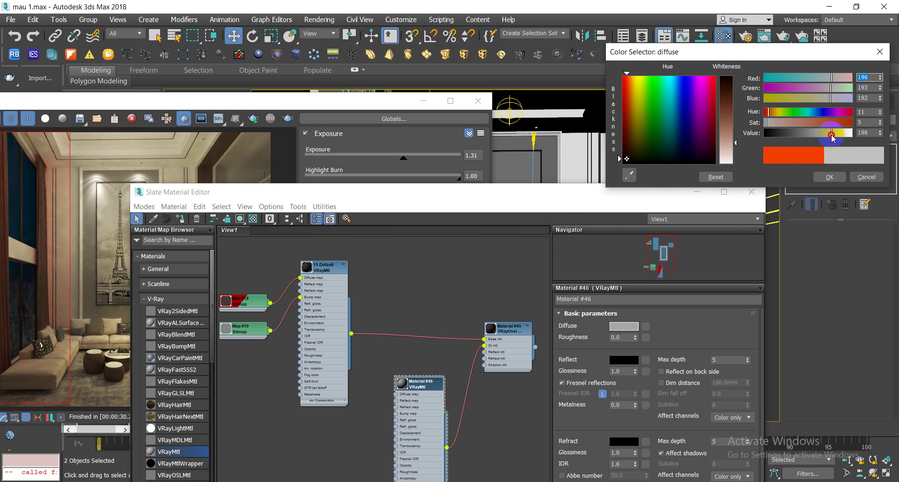
pyautogui.click(738, 149)
pyautogui.moveTo(739, 150); pyautogui.dragTo(738, 157)
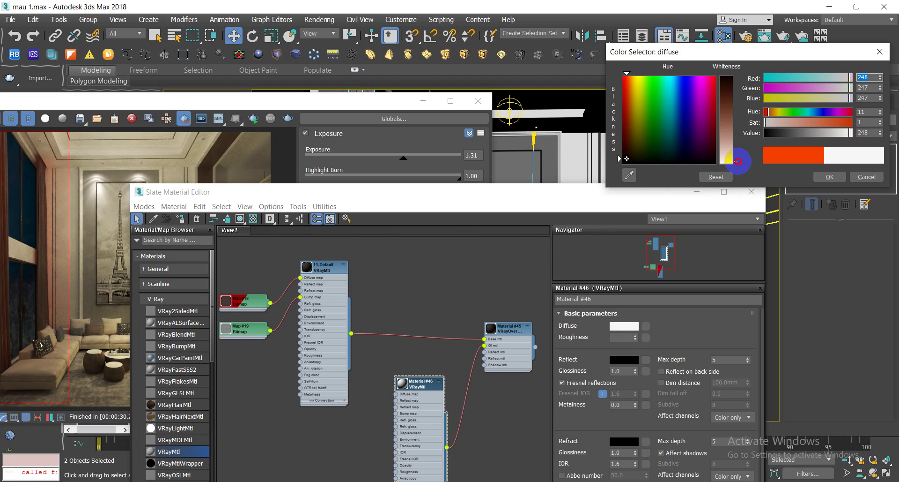
pyautogui.moveTo(739, 161); pyautogui.dragTo(738, 161)
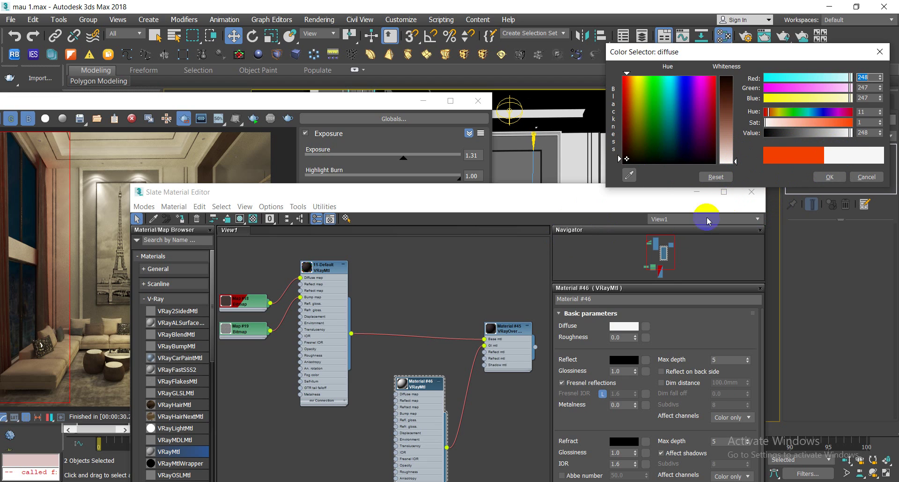
pyautogui.click(828, 178)
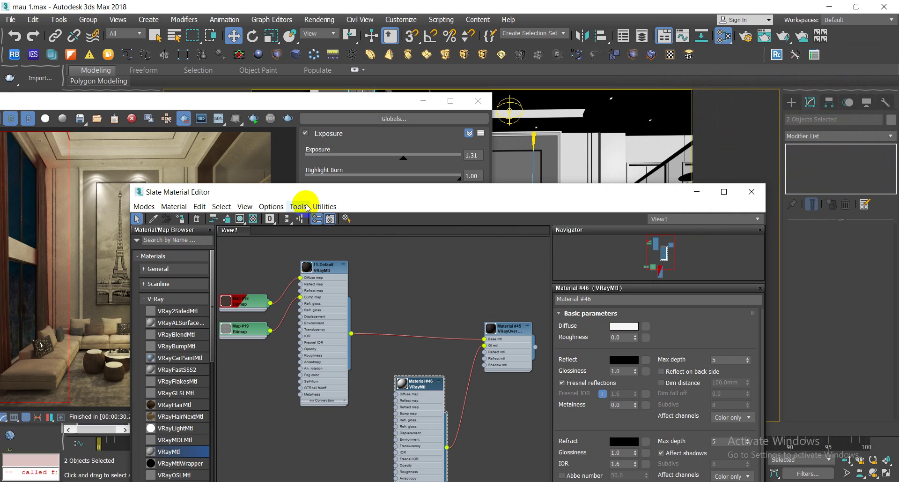
pyautogui.moveTo(302, 195); pyautogui.dragTo(436, 191)
pyautogui.moveTo(251, 100); pyautogui.dragTo(557, 50)
# Choose the newest and earlier renders as A and B and enable A/B compare
pyautogui.click(89, 111)
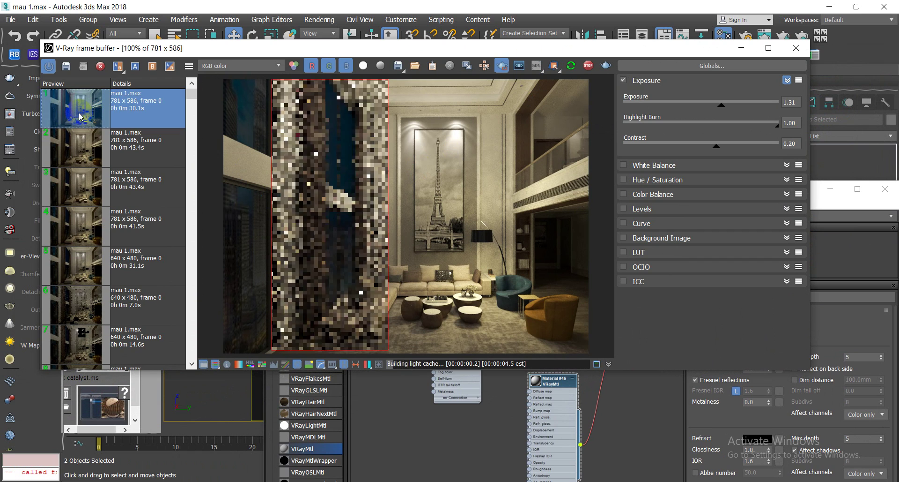
pyautogui.click(80, 159)
pyautogui.click(151, 70)
# Sweep the comparison split back and forth across the curtains, then move the windows aside
pyautogui.moveTo(406, 355)
pyautogui.mouseDown()
pyautogui.moveTo(201, 331)
pyautogui.moveTo(297, 345)
pyautogui.moveTo(283, 349)
pyautogui.mouseUp()
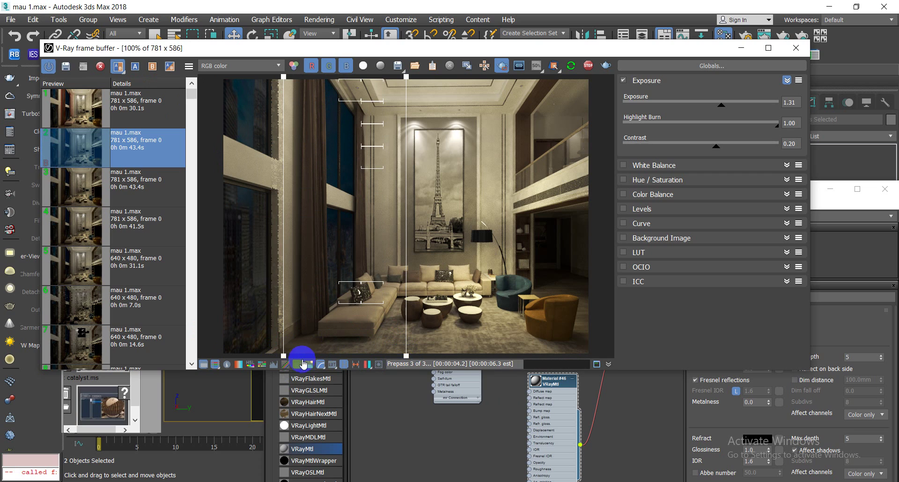
pyautogui.moveTo(285, 355); pyautogui.dragTo(425, 379)
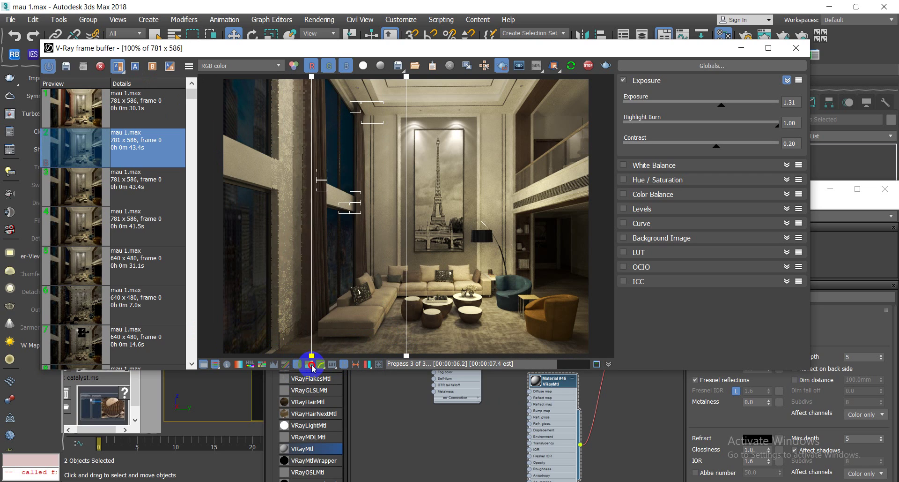
pyautogui.moveTo(424, 378)
pyautogui.mouseDown()
pyautogui.moveTo(225, 366)
pyautogui.moveTo(316, 367)
pyautogui.moveTo(289, 370)
pyautogui.moveTo(292, 350)
pyautogui.mouseUp()
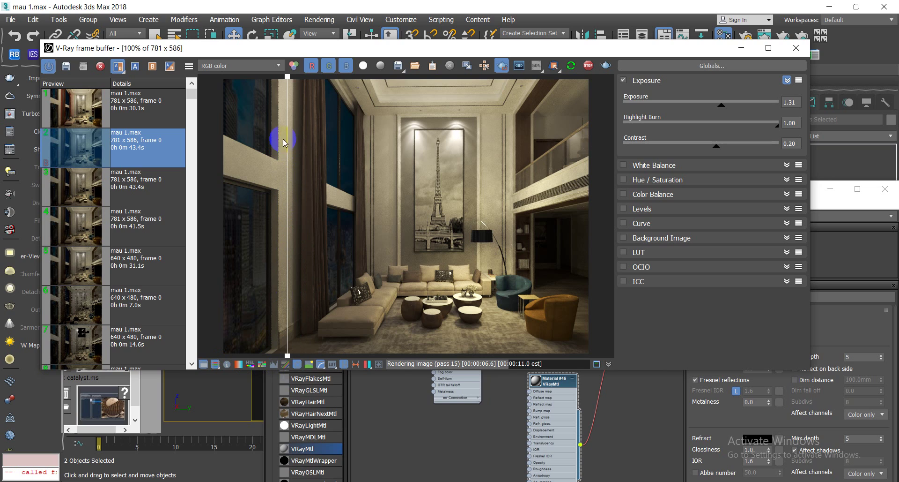
pyautogui.moveTo(288, 359)
pyautogui.mouseDown()
pyautogui.moveTo(331, 358)
pyautogui.moveTo(281, 353)
pyautogui.moveTo(422, 358)
pyautogui.moveTo(305, 356)
pyautogui.moveTo(253, 339)
pyautogui.moveTo(595, 388)
pyautogui.moveTo(530, 379)
pyautogui.mouseUp()
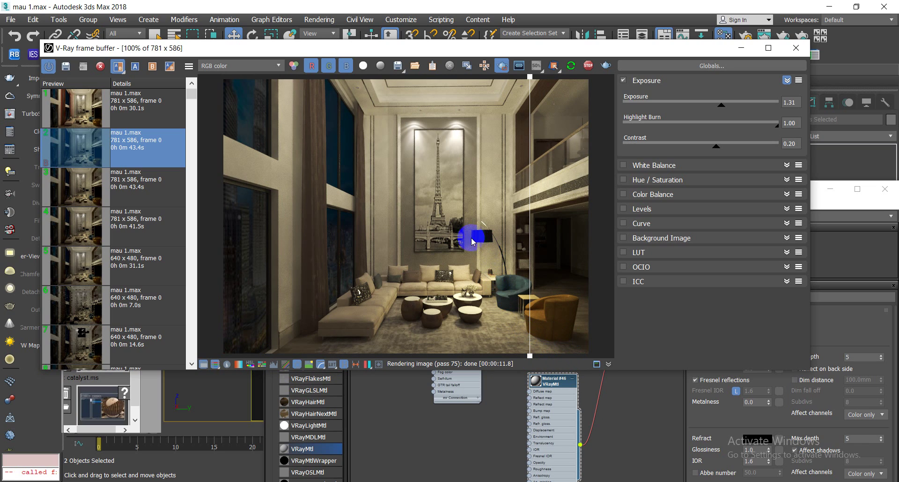
pyautogui.moveTo(530, 359)
pyautogui.mouseDown()
pyautogui.moveTo(421, 356)
pyautogui.moveTo(373, 334)
pyautogui.mouseUp()
pyautogui.moveTo(665, 48)
pyautogui.mouseDown()
pyautogui.moveTo(553, 69)
pyautogui.moveTo(201, 79)
pyautogui.mouseUp()
pyautogui.moveTo(550, 189)
pyautogui.mouseDown()
pyautogui.moveTo(830, 287)
pyautogui.moveTo(896, 149)
pyautogui.moveTo(122, 140)
pyautogui.mouseUp()
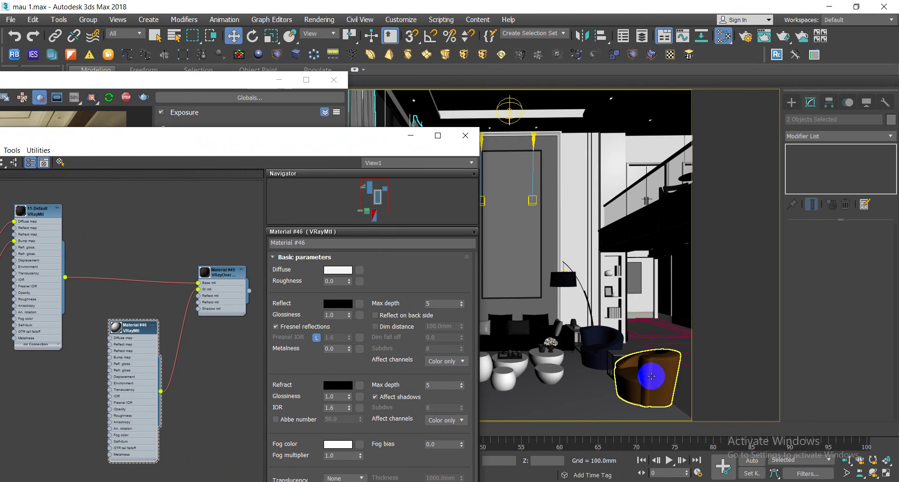
# Select the orange armchair and pick its material into the node view
pyautogui.click(651, 376)
pyautogui.moveTo(215, 297); pyautogui.dragTo(45, 217, button='middle')
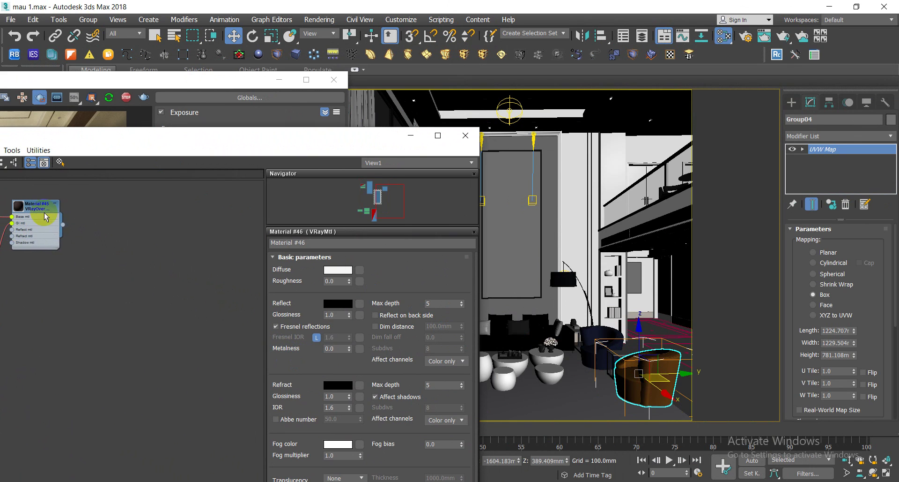
pyautogui.moveTo(105, 137); pyautogui.dragTo(257, 70)
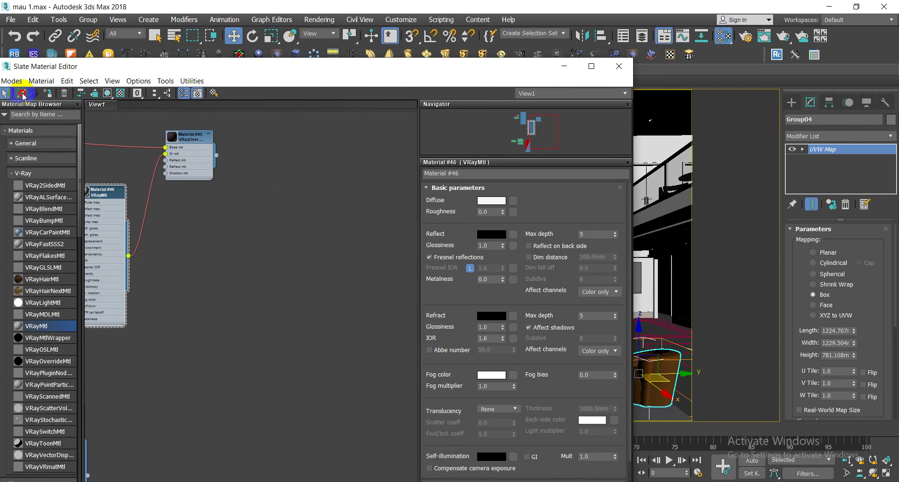
pyautogui.click(21, 94)
pyautogui.click(670, 376)
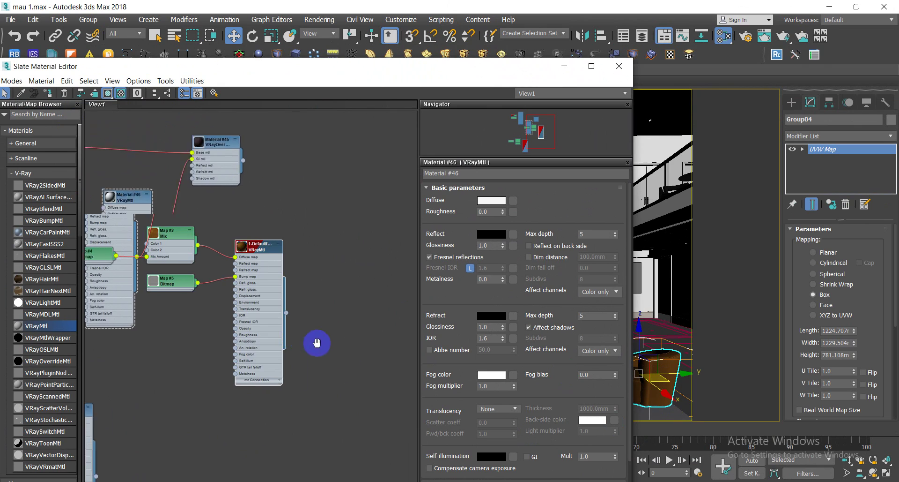
pyautogui.moveTo(315, 341); pyautogui.dragTo(399, 360, button='middle')
pyautogui.moveTo(383, 400)
pyautogui.mouseDown()
pyautogui.moveTo(296, 278)
pyautogui.moveTo(222, 233)
pyautogui.moveTo(275, 217)
pyautogui.mouseUp()
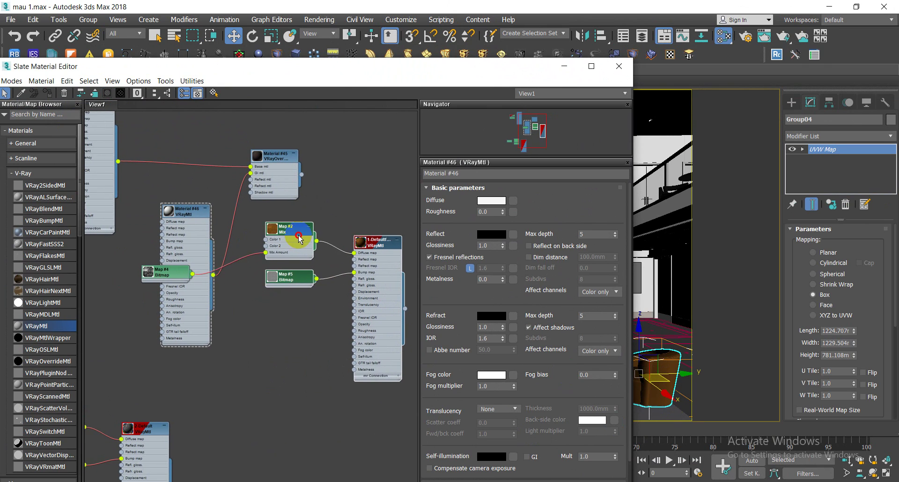
pyautogui.moveTo(291, 286)
pyautogui.mouseDown(button='middle')
pyautogui.moveTo(279, 245)
pyautogui.moveTo(228, 234)
pyautogui.mouseUp(button='middle')
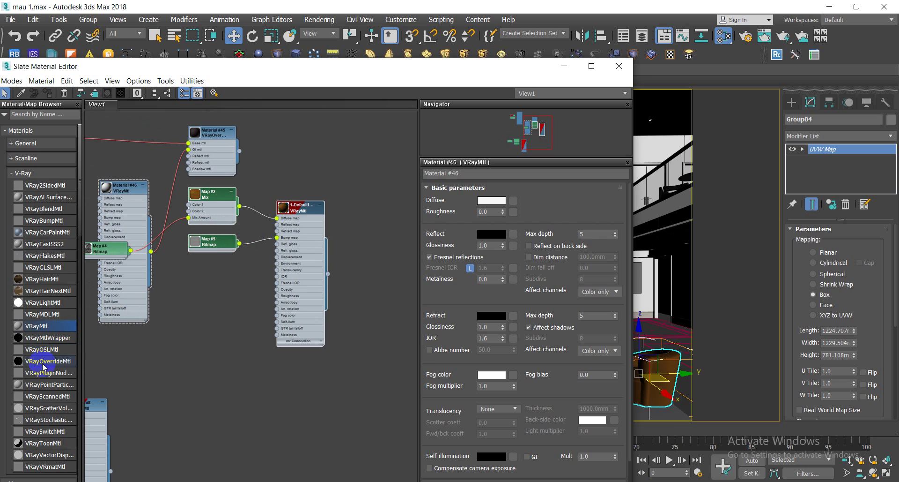
# Add VRayOverrideMtl Material #55 with the armchair's VRayMtl as its Base mtl
pyautogui.moveTo(218, 358); pyautogui.dragTo(397, 231)
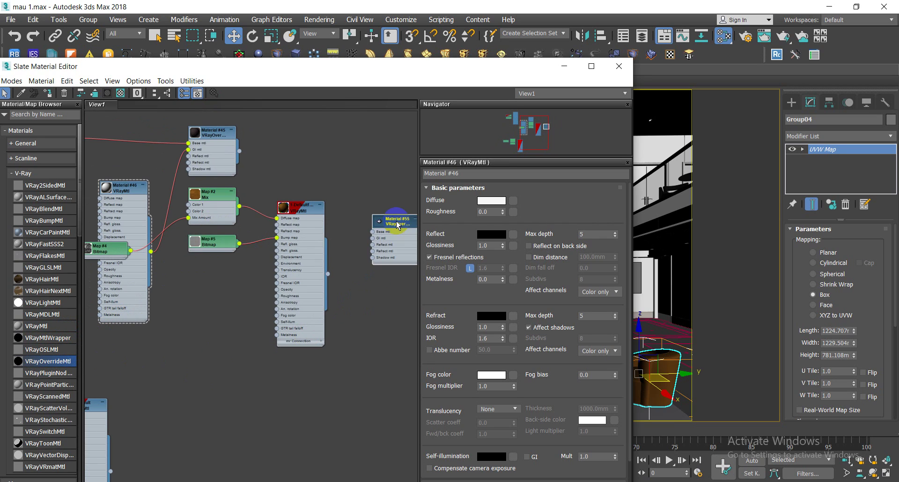
pyautogui.scroll(2, 391, 229)
pyautogui.moveTo(344, 287); pyautogui.dragTo(287, 320, button='middle')
pyautogui.moveTo(273, 334); pyautogui.dragTo(316, 278)
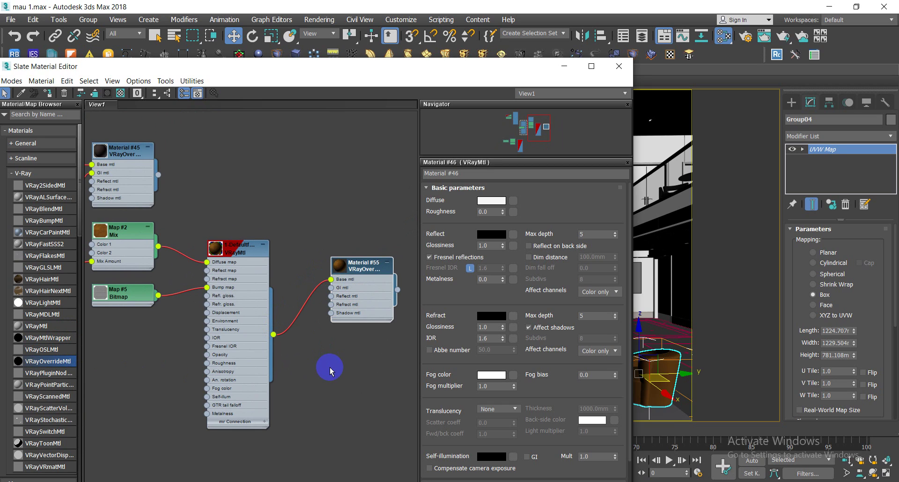
pyautogui.moveTo(297, 361); pyautogui.dragTo(284, 225, button='middle')
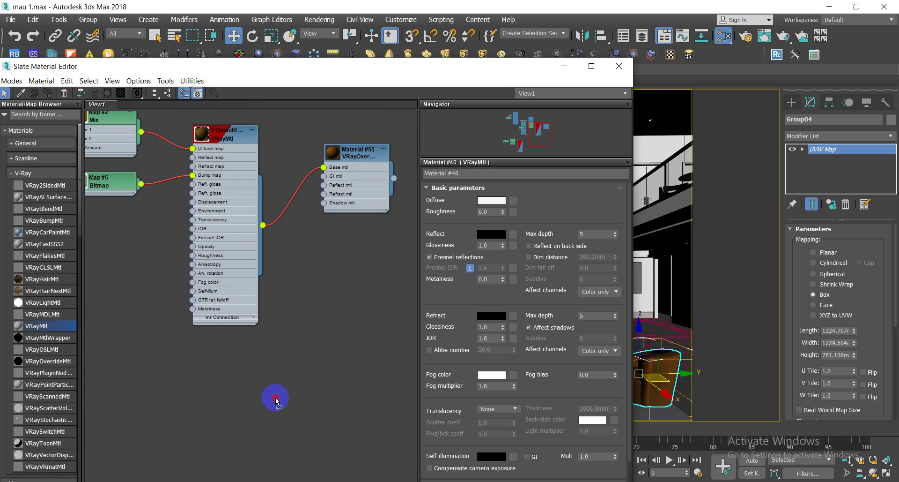
# Add VRayMtl Material #56 as Material #55's GI mtl and open its parameters
pyautogui.moveTo(46, 323); pyautogui.dragTo(287, 419)
pyautogui.moveTo(287, 420)
pyautogui.mouseDown(button='middle')
pyautogui.moveTo(287, 378)
pyautogui.moveTo(280, 412)
pyautogui.mouseUp(button='middle')
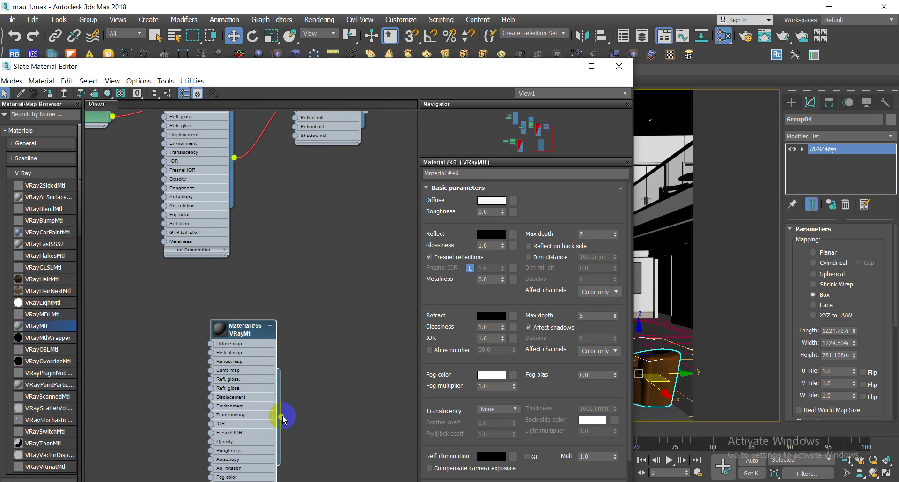
pyautogui.scroll(-1, 283, 416)
pyautogui.moveTo(283, 416); pyautogui.dragTo(294, 125)
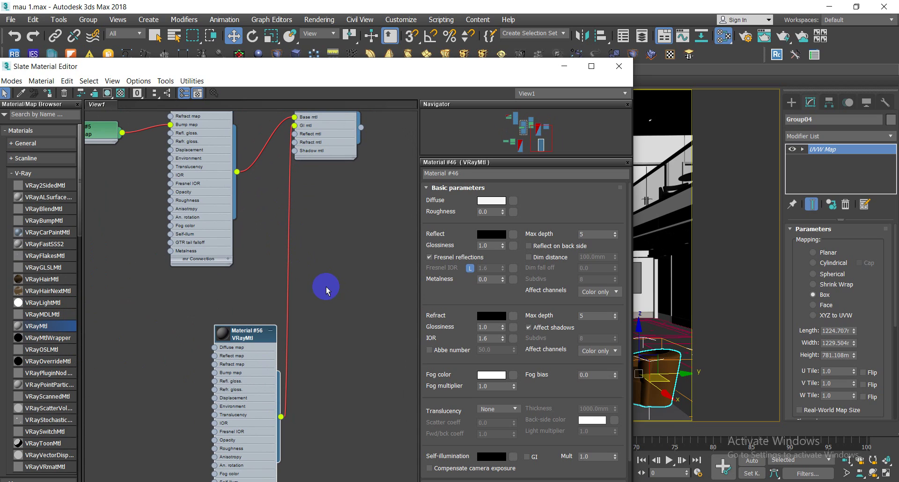
pyautogui.moveTo(249, 332); pyautogui.dragTo(205, 322)
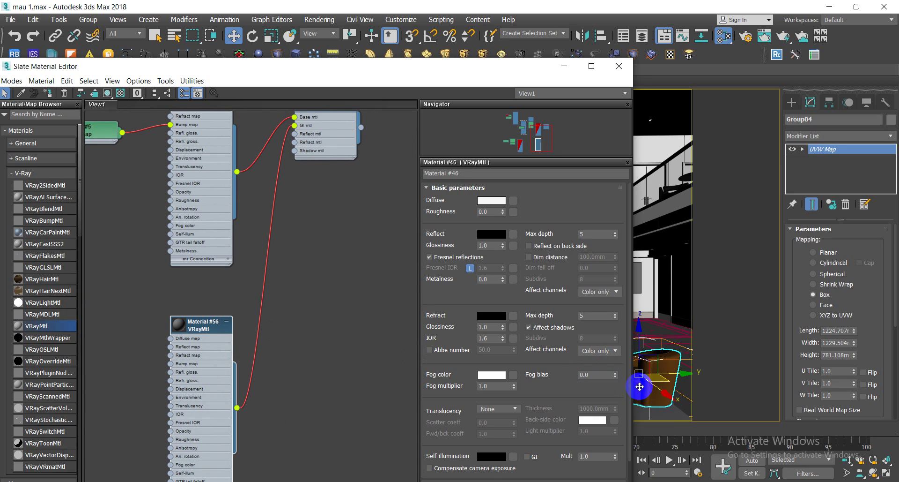
pyautogui.moveTo(200, 340); pyautogui.dragTo(267, 326, button='middle')
pyautogui.click(293, 308)
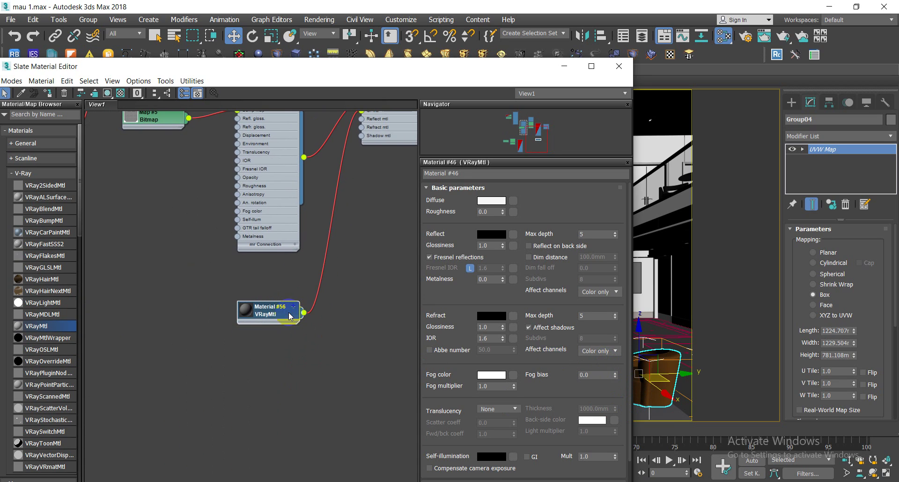
pyautogui.doubleClick(275, 316)
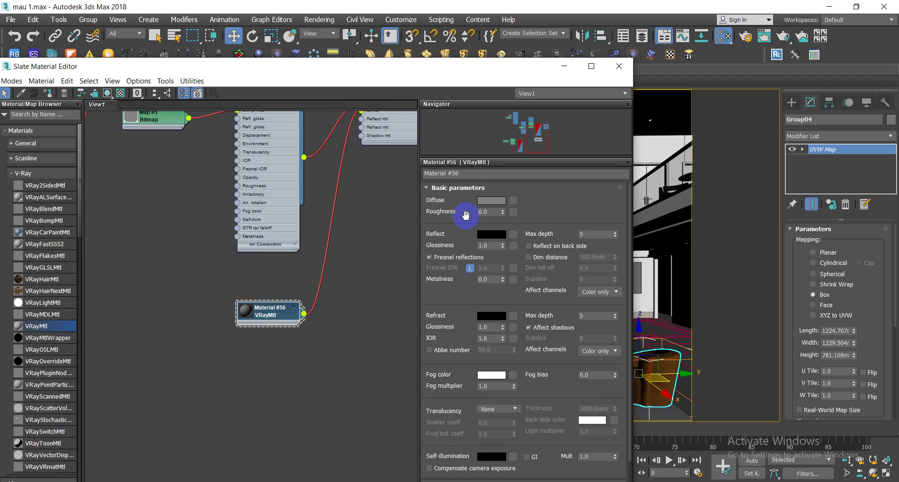
# Set Material #56's diffuse colour to near-white
pyautogui.click(492, 201)
pyautogui.click(735, 143)
pyautogui.moveTo(736, 143); pyautogui.dragTo(735, 162)
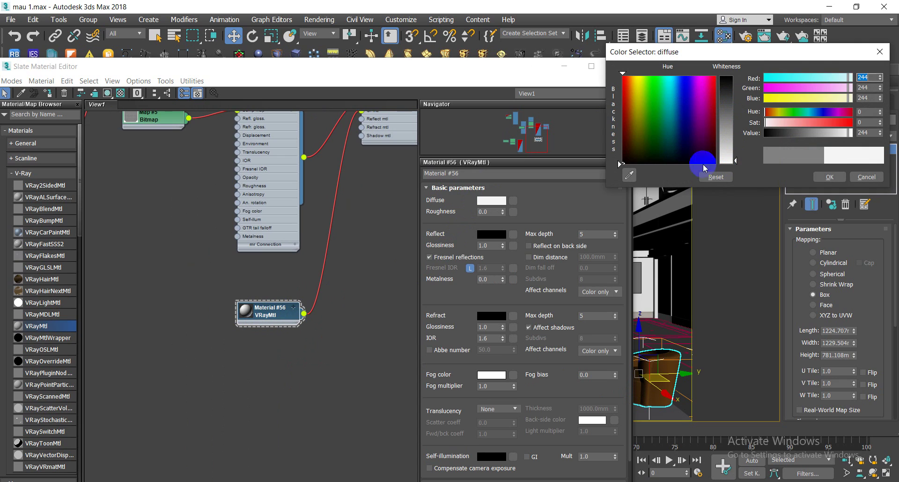
pyautogui.click(829, 178)
# Assign override Material #55 to the armchair and tidy the node layout
pyautogui.moveTo(446, 281); pyautogui.dragTo(295, 317, button='middle')
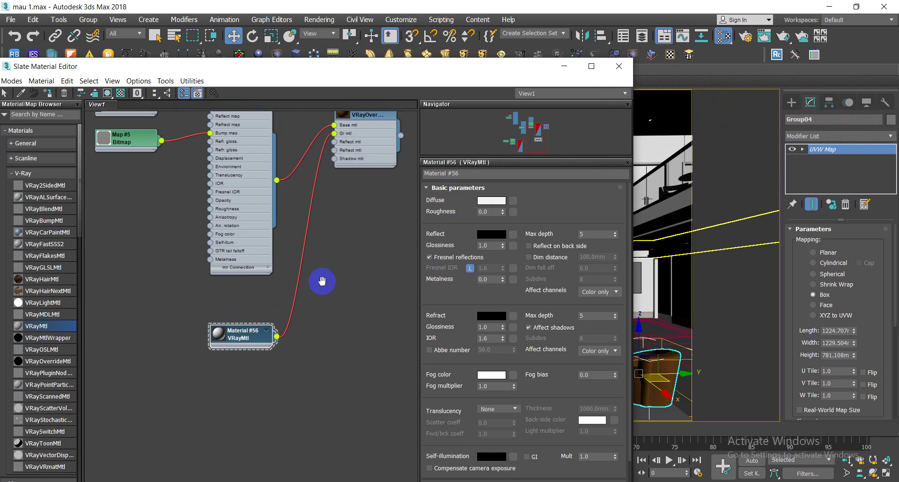
pyautogui.doubleClick(300, 222)
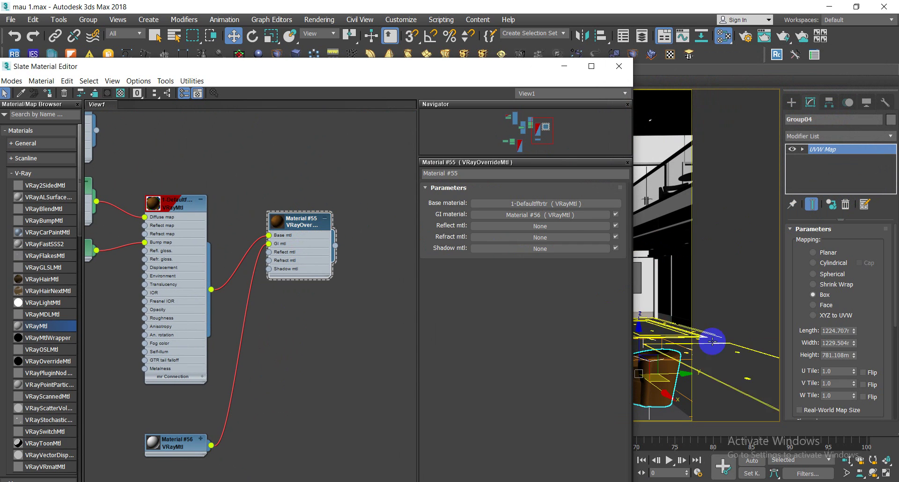
pyautogui.click(47, 92)
pyautogui.press('l')
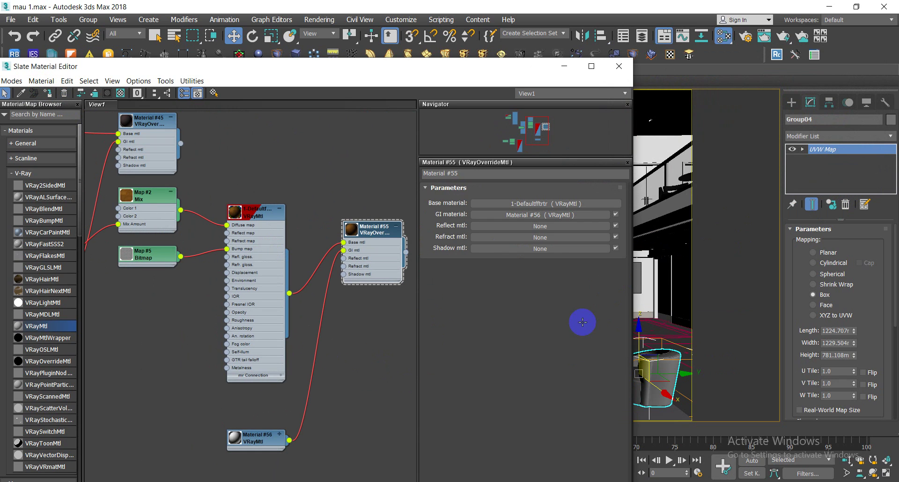
# Rearrange the nodes, select the armchair's original VRayMtl, and minimize the Slate editor
pyautogui.moveTo(172, 204); pyautogui.dragTo(341, 205, button='middle')
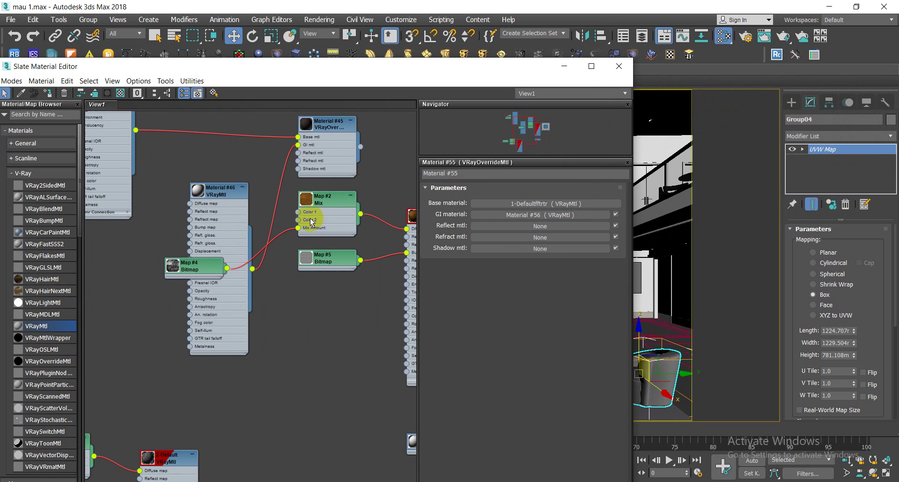
pyautogui.moveTo(197, 250); pyautogui.dragTo(276, 326)
pyautogui.moveTo(296, 289); pyautogui.dragTo(128, 297, button='middle')
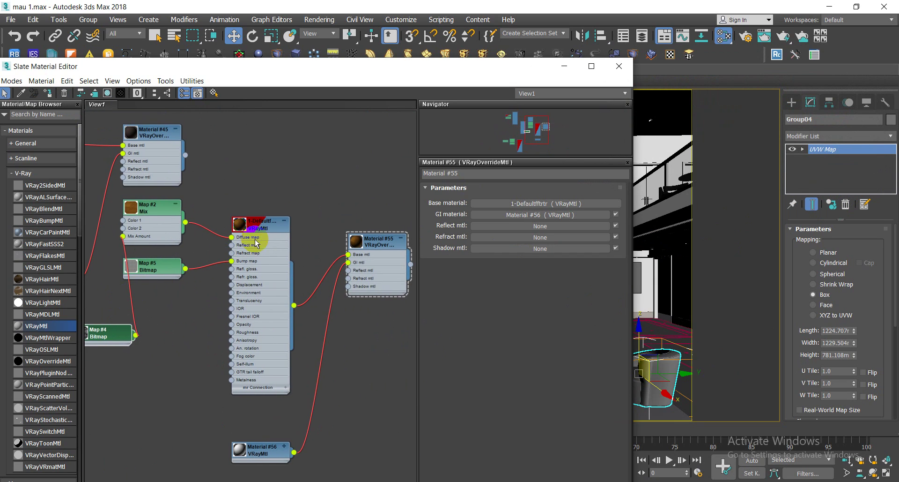
pyautogui.click(262, 225)
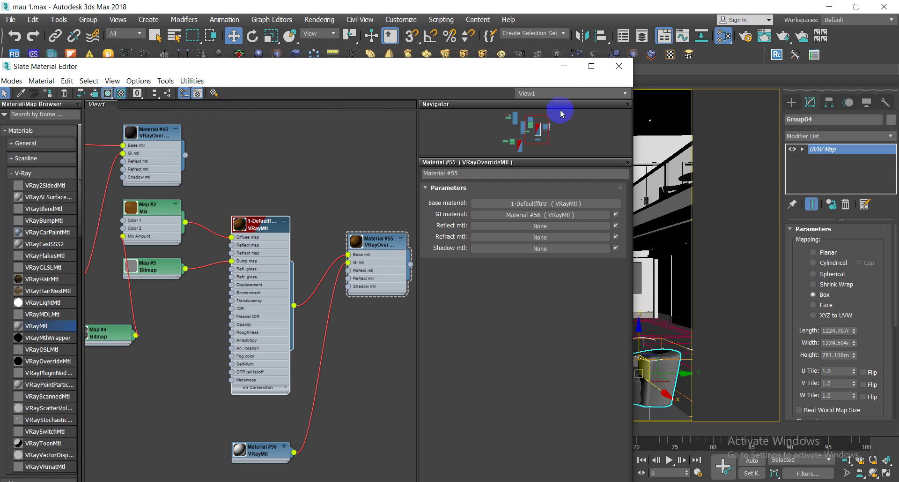
pyautogui.click(564, 66)
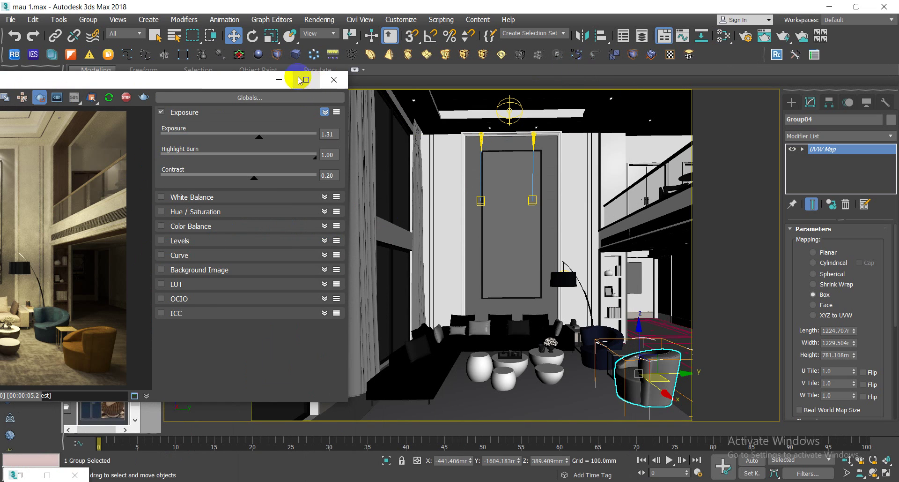
# Stop the running render, then region-render only a box around the armchair
pyautogui.moveTo(186, 83); pyautogui.dragTo(474, 60)
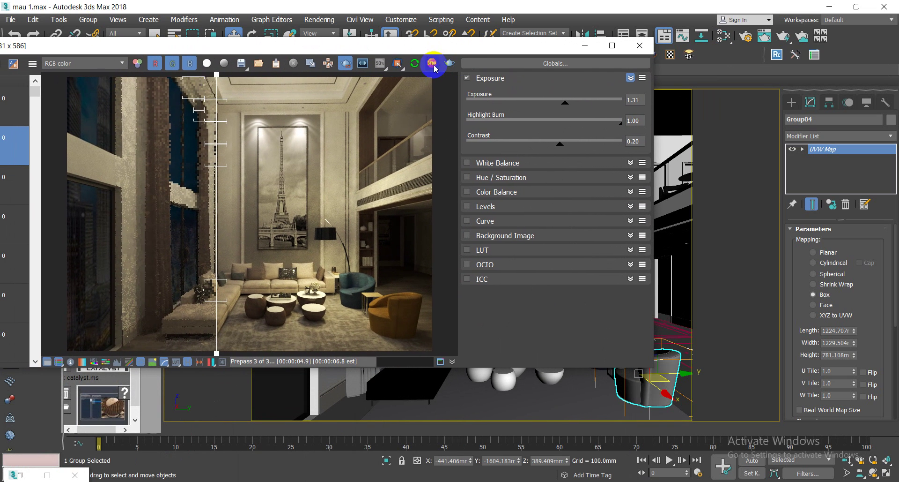
pyautogui.click(336, 260)
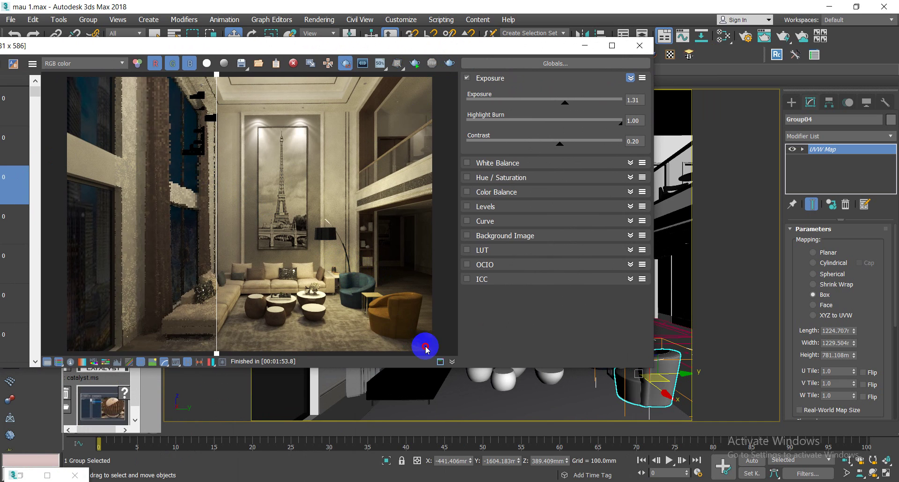
pyautogui.moveTo(77, 49); pyautogui.dragTo(240, 53)
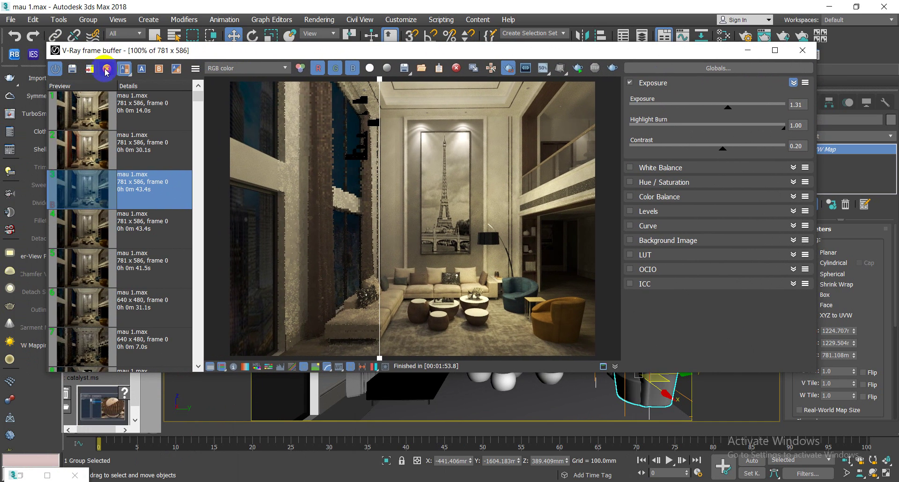
pyautogui.click(125, 70)
pyautogui.moveTo(512, 277); pyautogui.dragTo(604, 369)
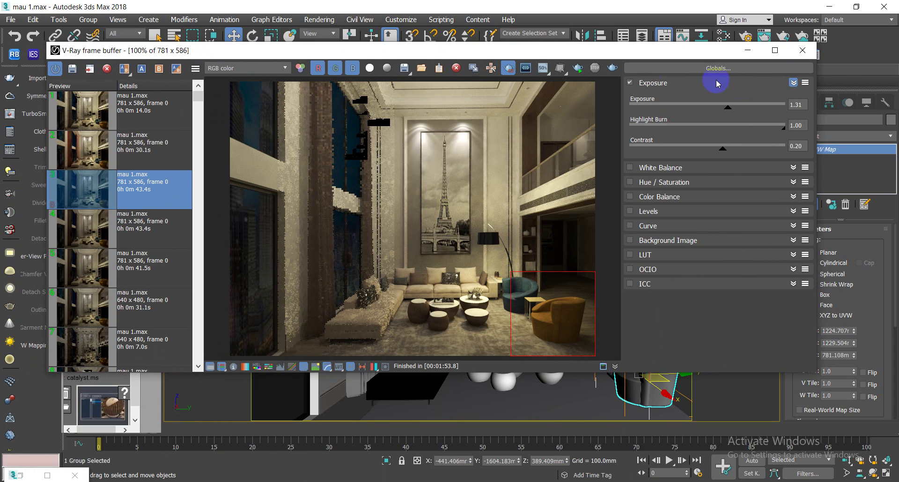
pyautogui.click(578, 69)
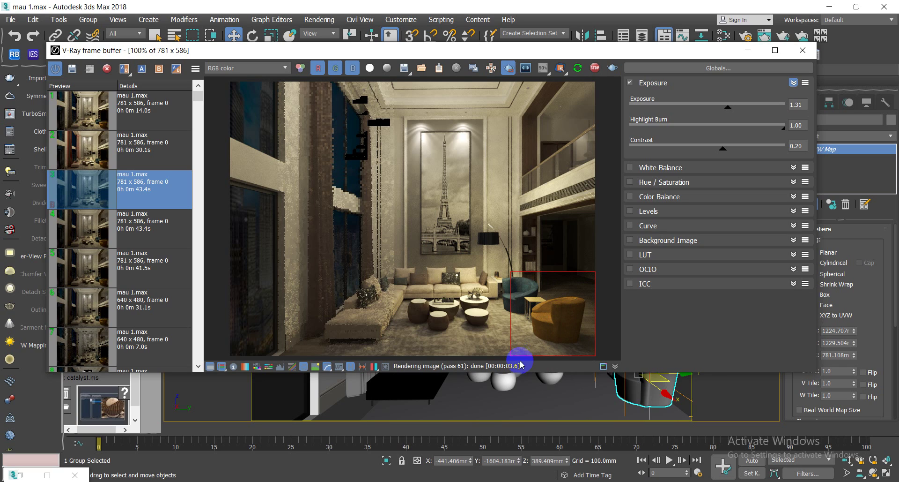
pyautogui.click(178, 210)
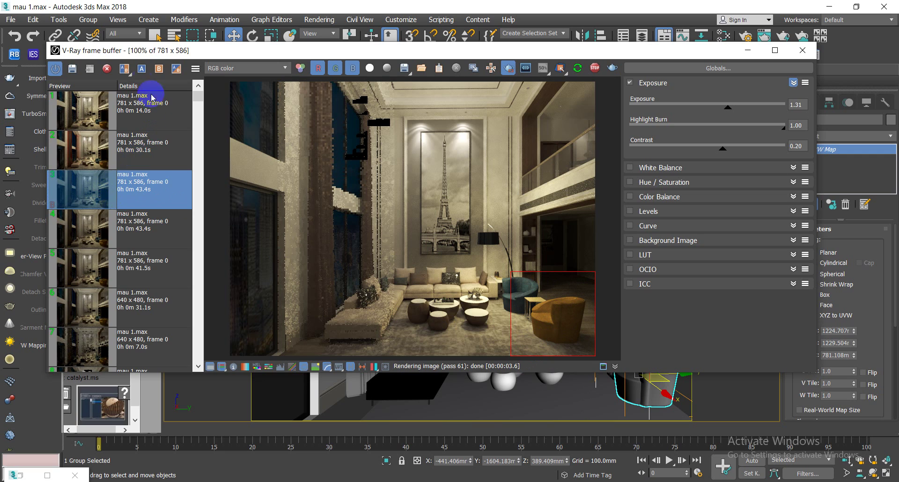
# Show the new armchair render against the stored history image in an A/B split view
pyautogui.click(124, 69)
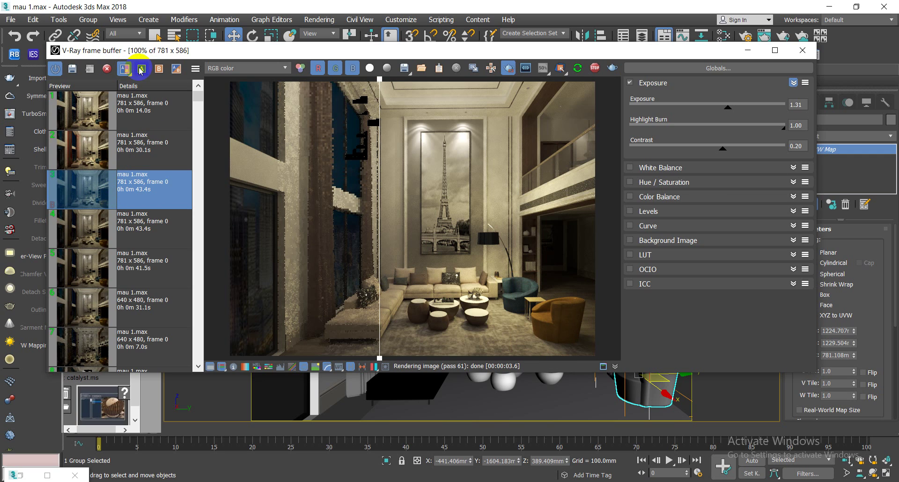
pyautogui.moveTo(378, 357)
pyautogui.mouseDown()
pyautogui.moveTo(531, 396)
pyautogui.moveTo(573, 440)
pyautogui.moveTo(550, 460)
pyautogui.moveTo(587, 470)
pyautogui.mouseUp()
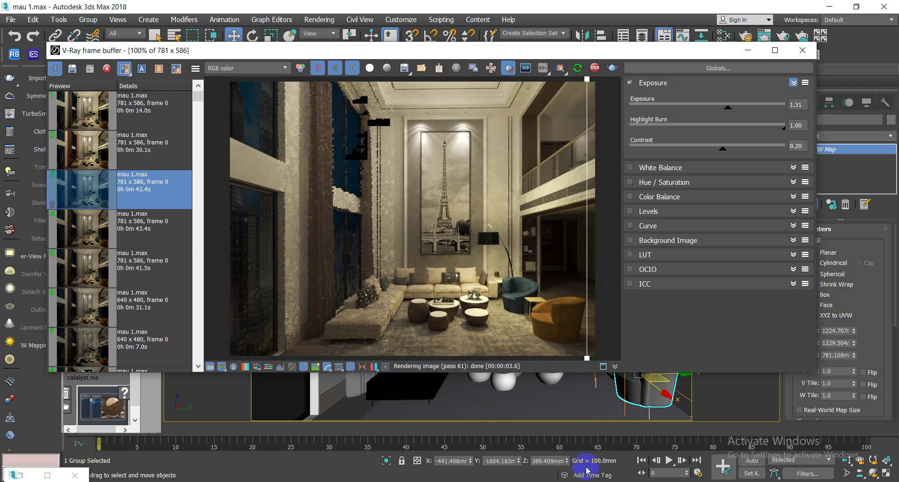